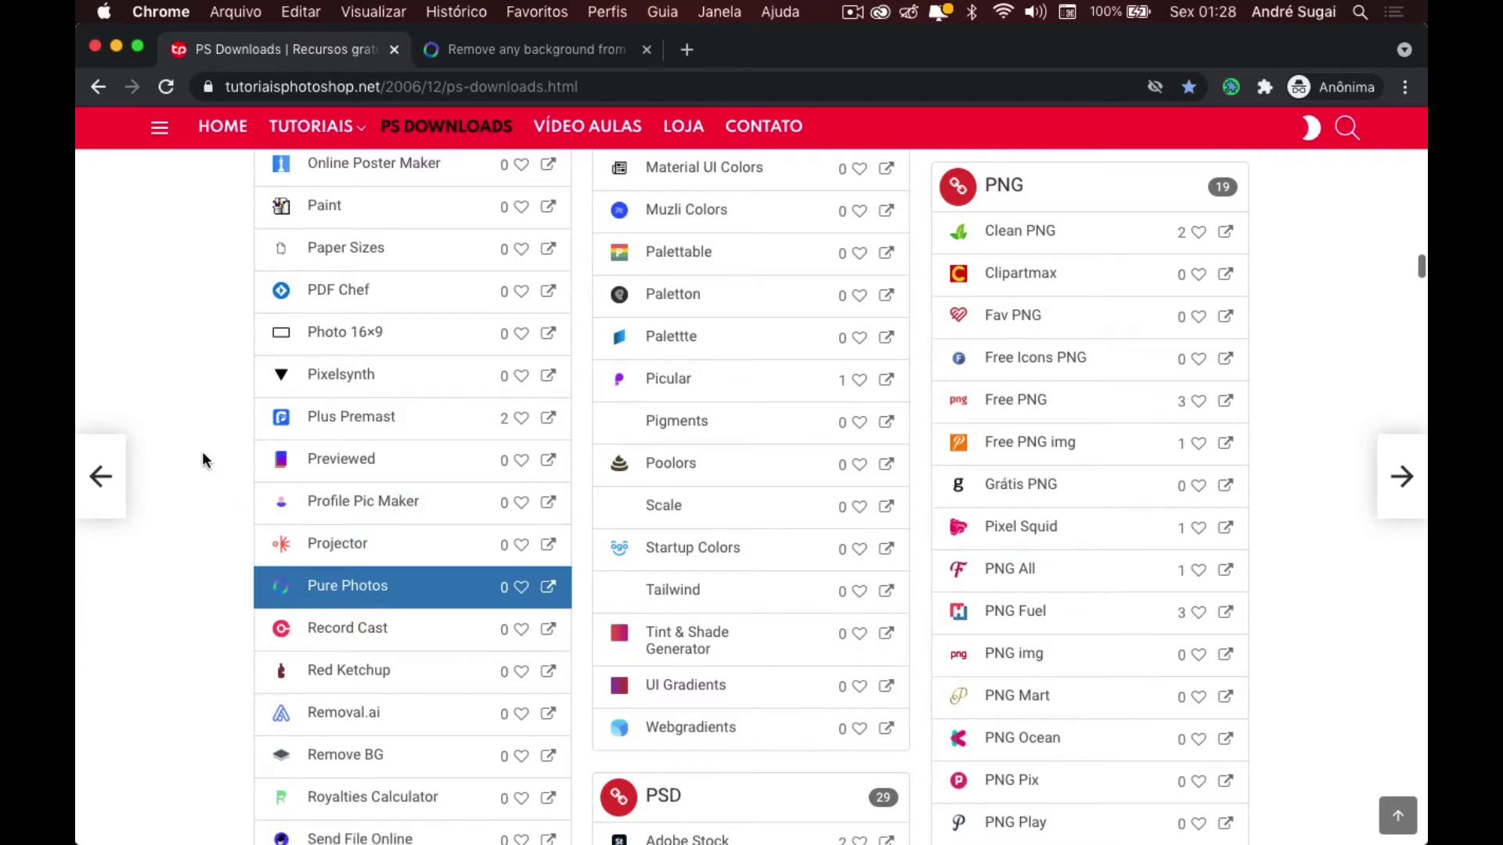
# - Scroll up and back down through the page in the current Chrome tab
pyautogui.scroll(3, 202, 454)
pyautogui.scroll(4, 202, 454)
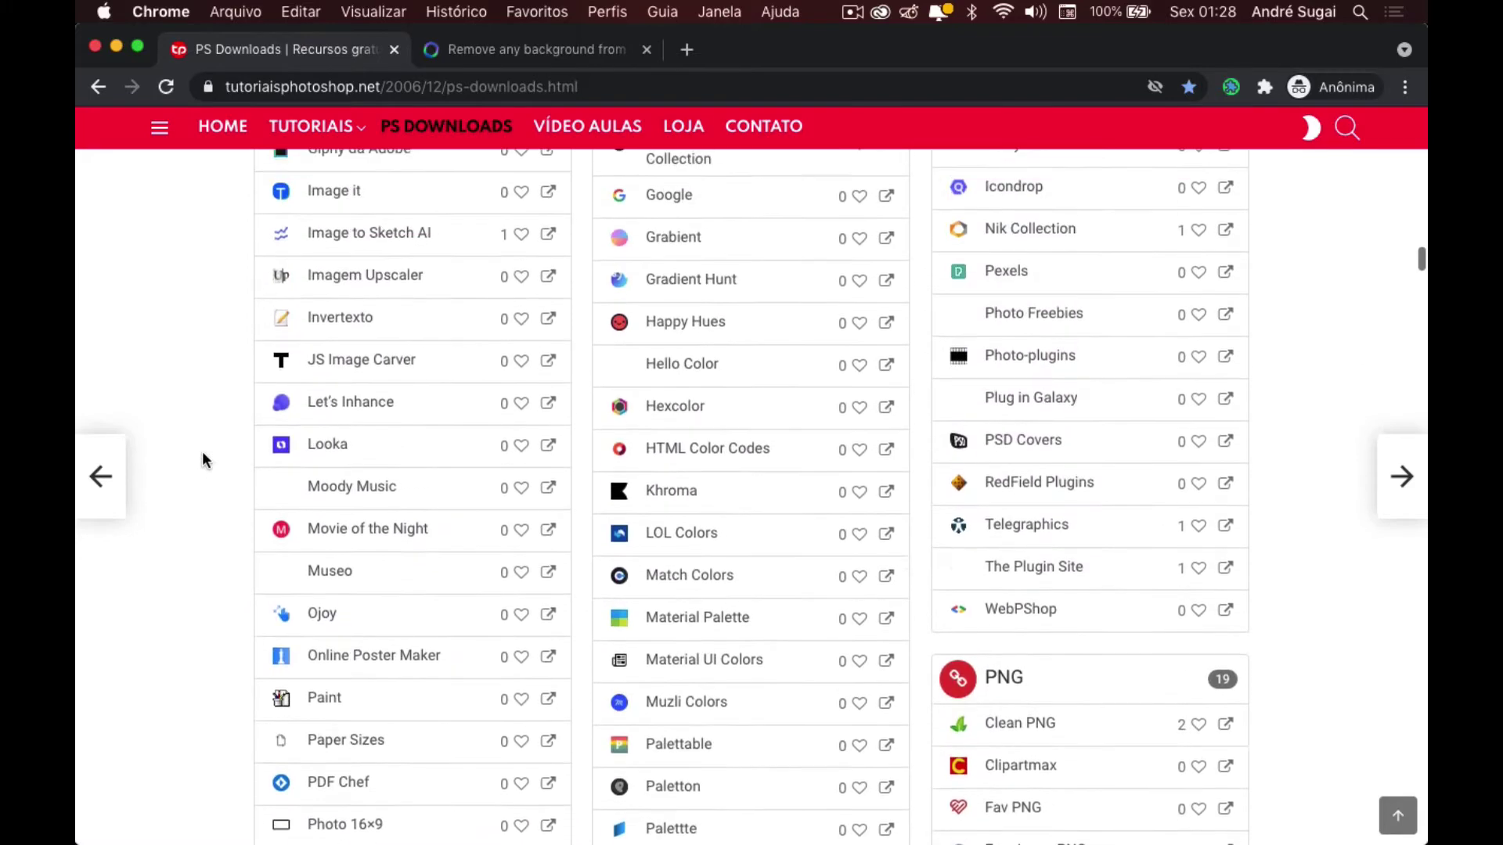
pyautogui.scroll(5, 202, 453)
pyautogui.scroll(5, 202, 456)
pyautogui.scroll(2, 202, 456)
pyautogui.scroll(3, 202, 455)
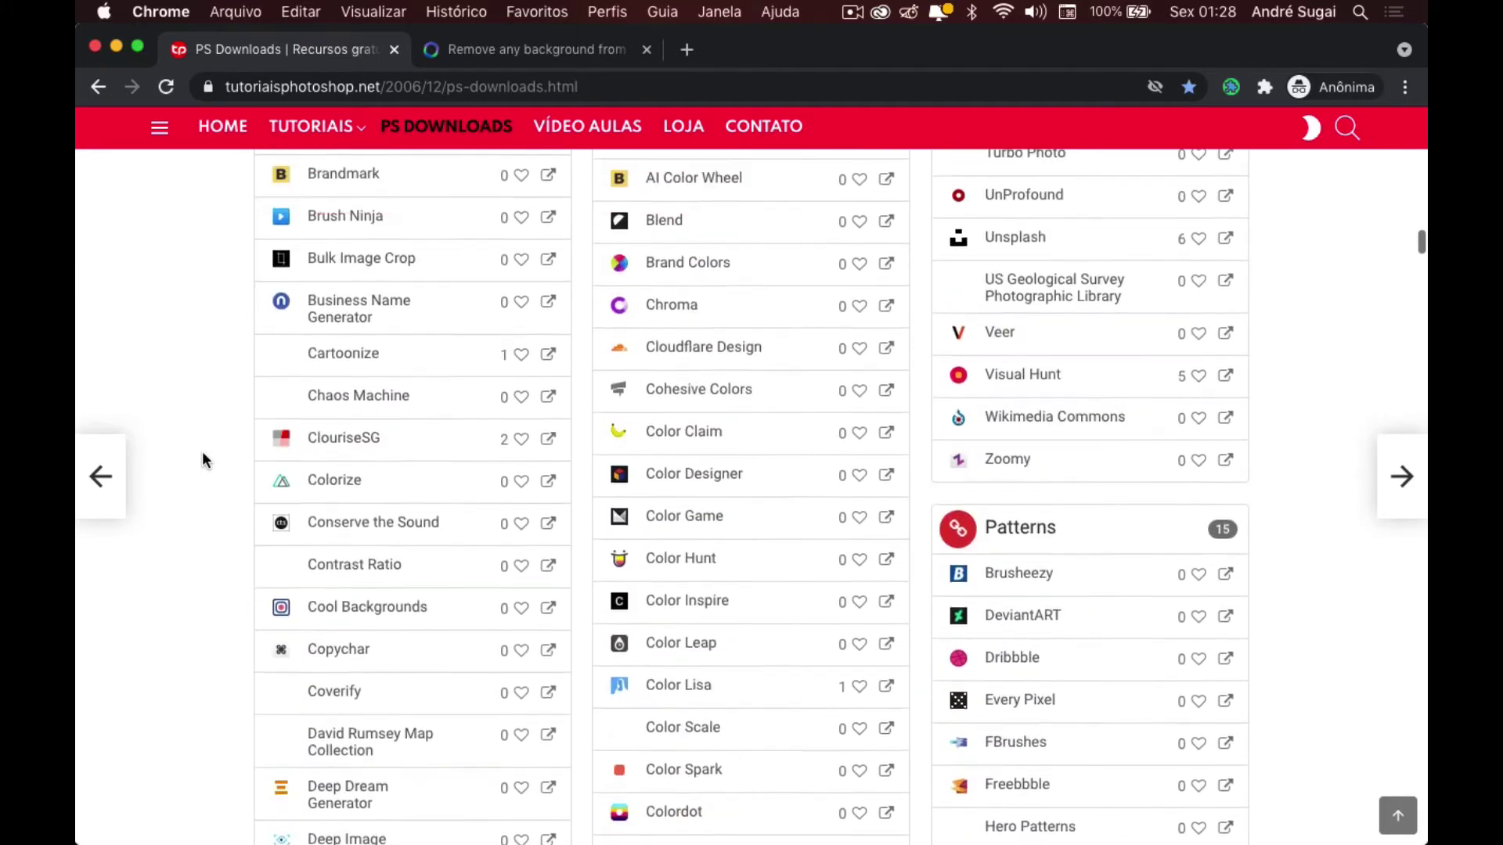
pyautogui.scroll(4, 202, 456)
pyautogui.scroll(3, 202, 455)
pyautogui.scroll(3, 202, 456)
pyautogui.scroll(3, 202, 456)
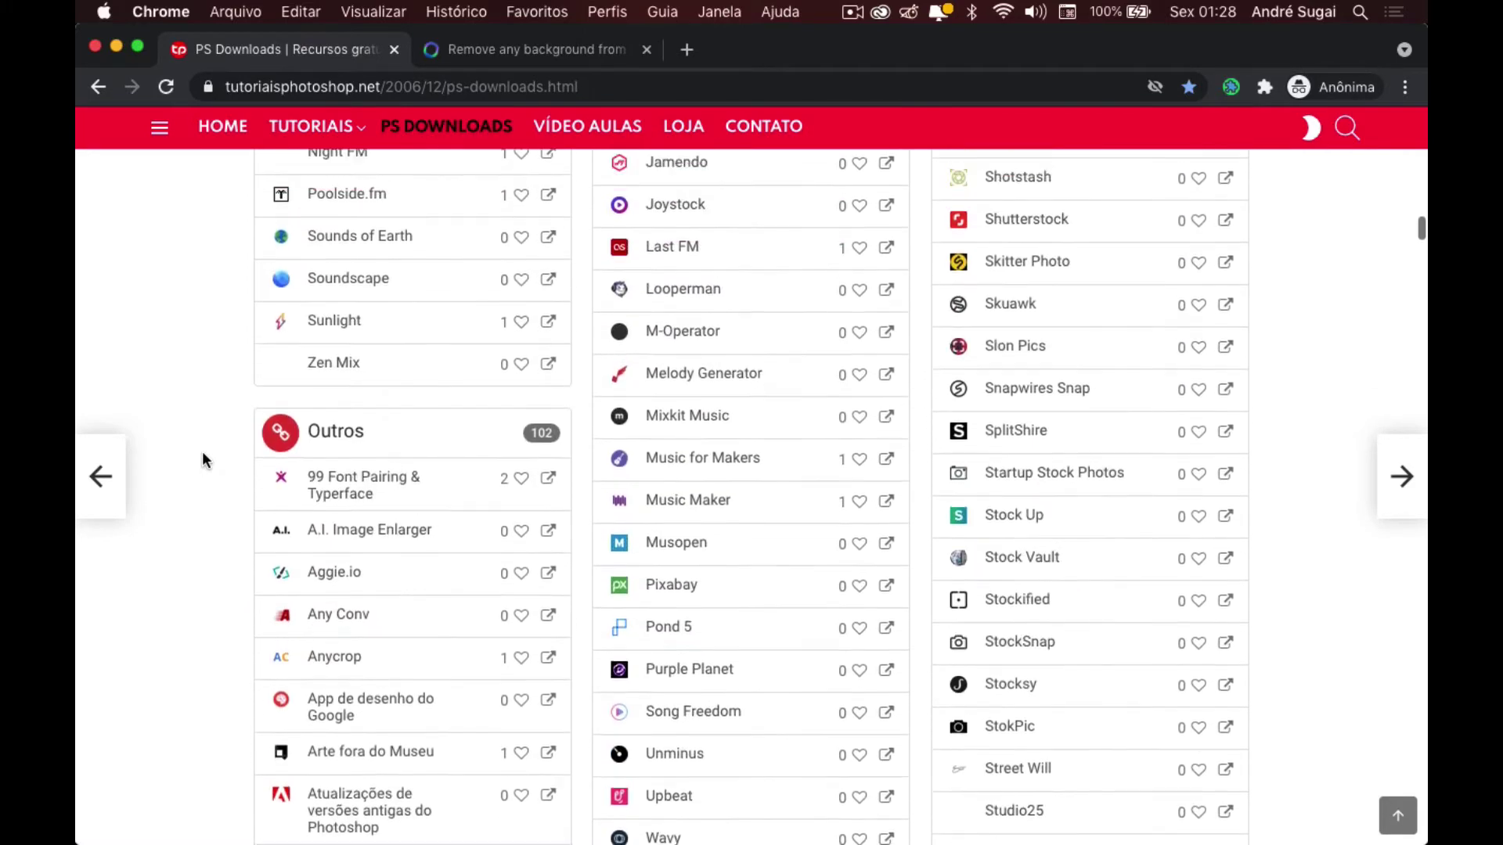
pyautogui.scroll(3, 202, 454)
pyautogui.scroll(5, 202, 454)
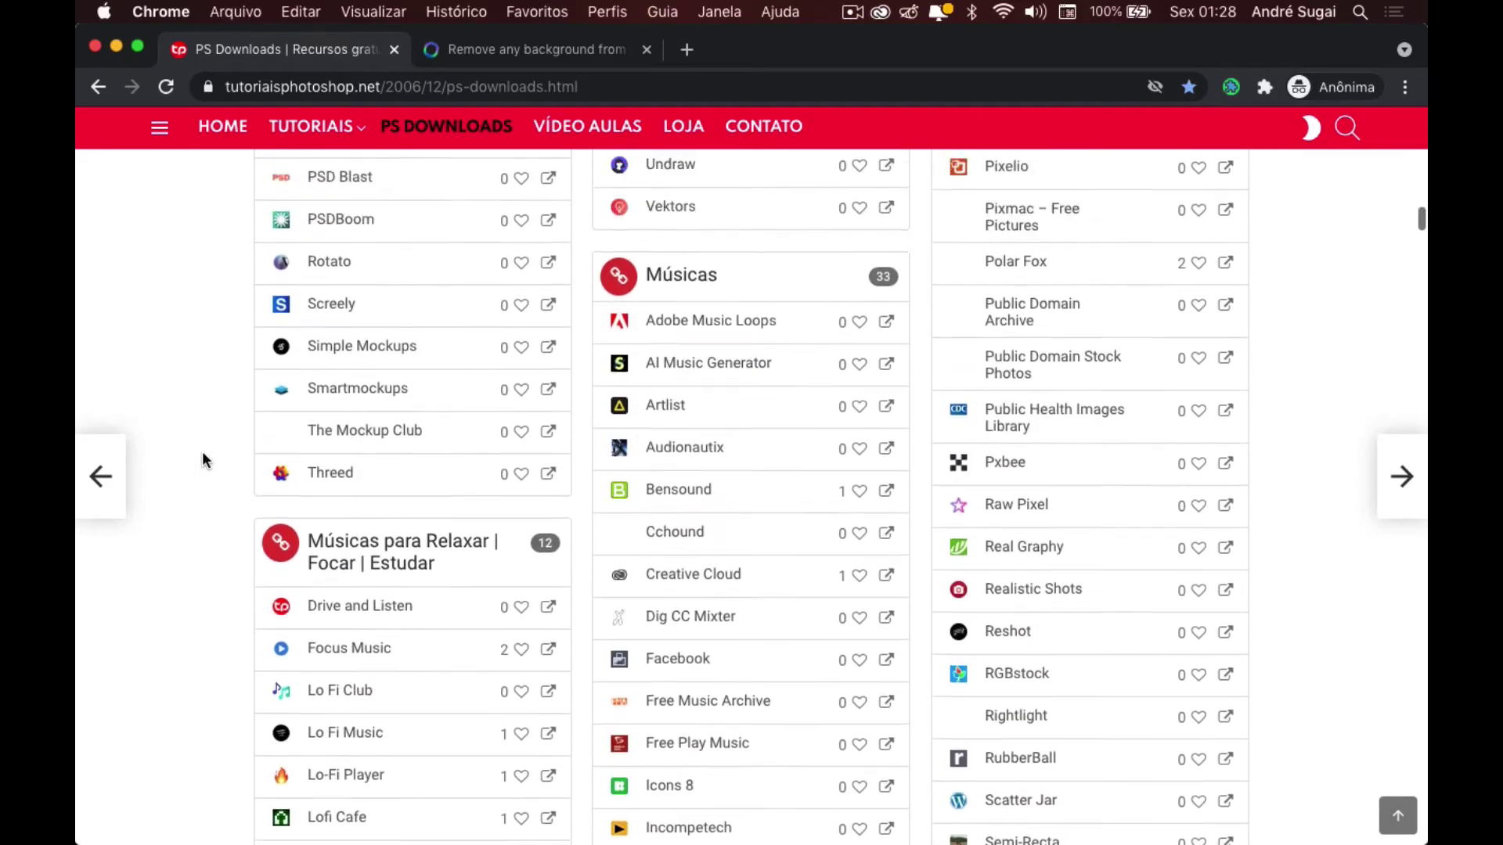
pyautogui.scroll(5, 202, 454)
pyautogui.scroll(5, 202, 458)
pyautogui.scroll(5, 203, 458)
pyautogui.scroll(5, 203, 458)
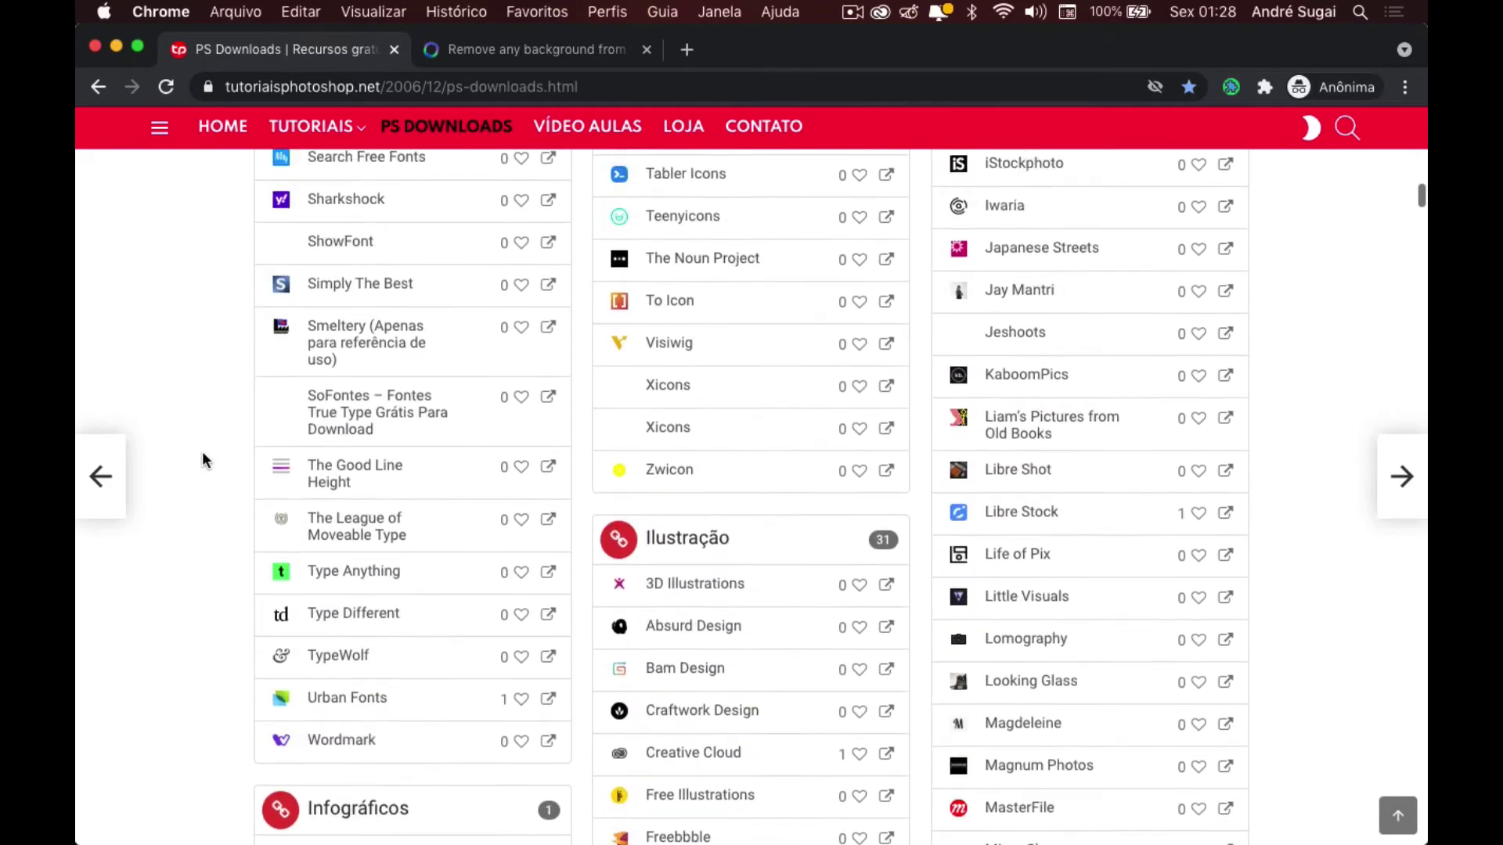
pyautogui.scroll(5, 203, 459)
pyautogui.scroll(5, 202, 460)
pyautogui.scroll(5, 202, 460)
pyautogui.scroll(5, 202, 460)
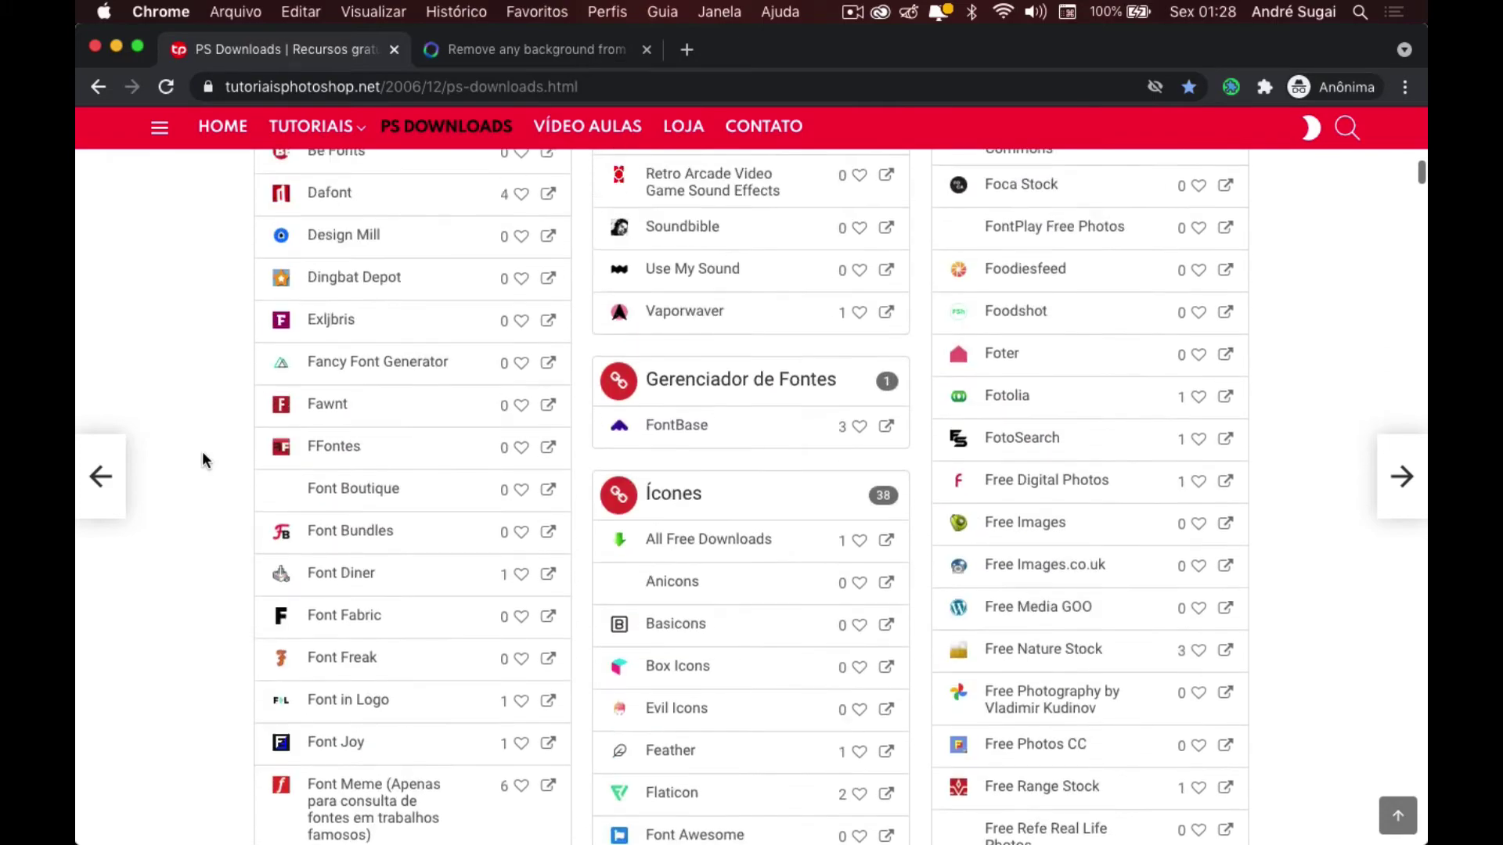
pyautogui.scroll(5, 202, 460)
pyautogui.scroll(5, 202, 461)
pyautogui.scroll(5, 202, 460)
pyautogui.scroll(5, 202, 460)
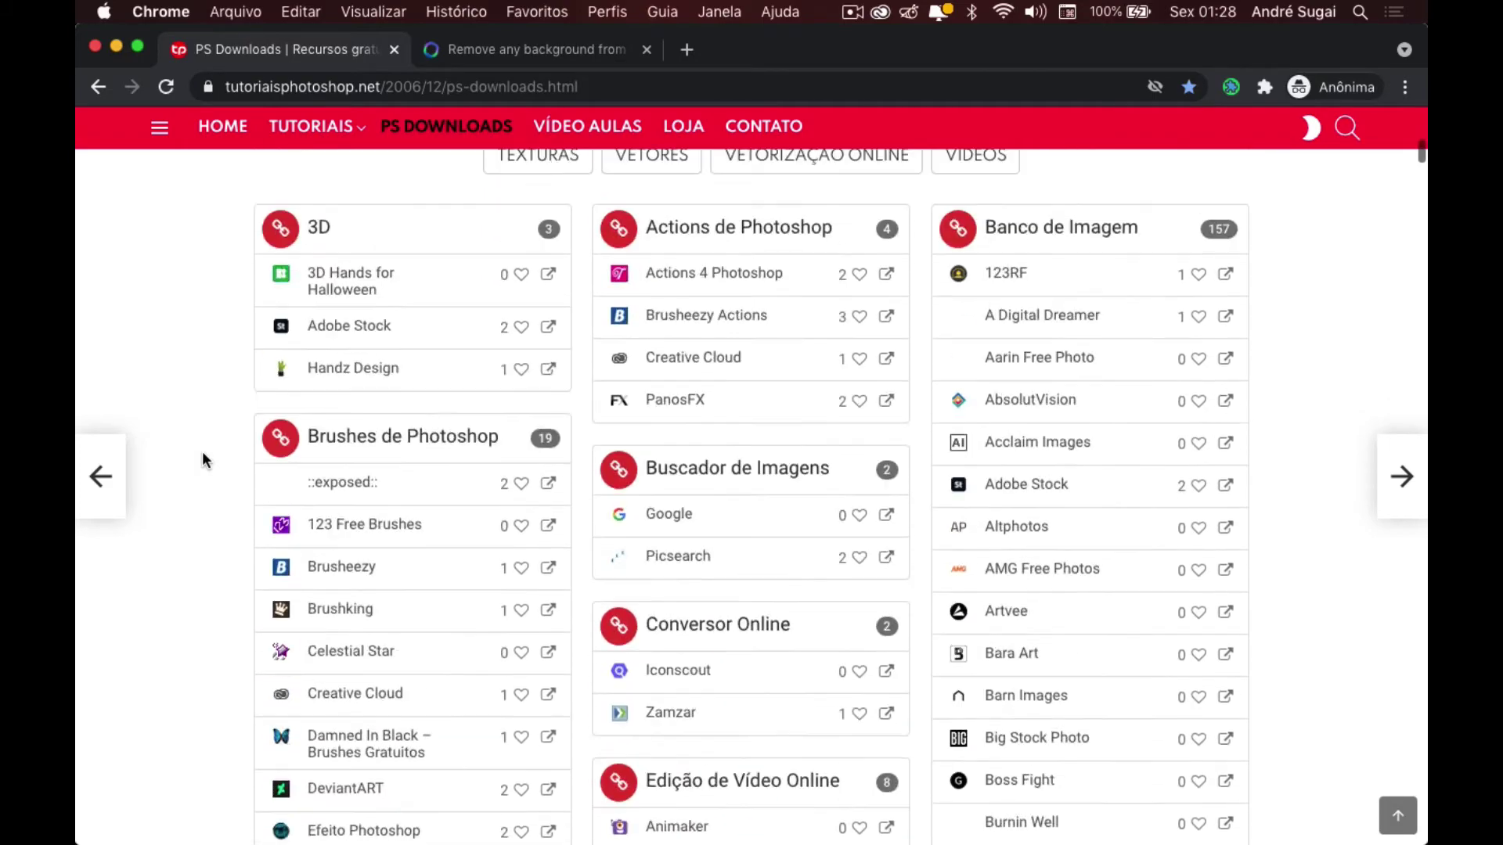
pyautogui.scroll(2, 202, 461)
pyautogui.scroll(1, 202, 459)
pyautogui.scroll(-2, 202, 459)
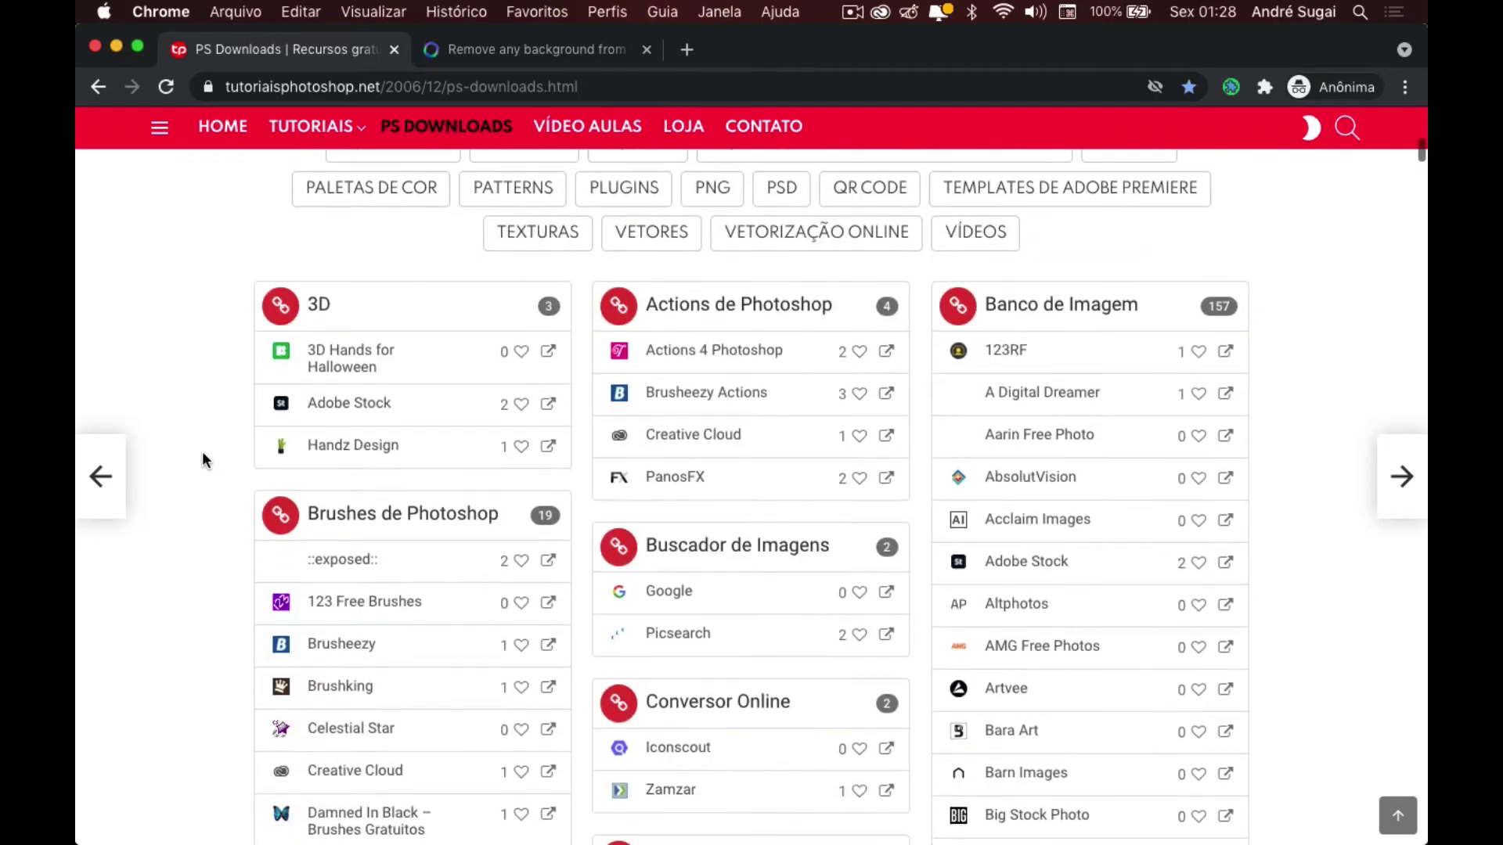
pyautogui.scroll(-1, 202, 459)
pyautogui.scroll(-2, 202, 459)
pyautogui.scroll(-3, 202, 459)
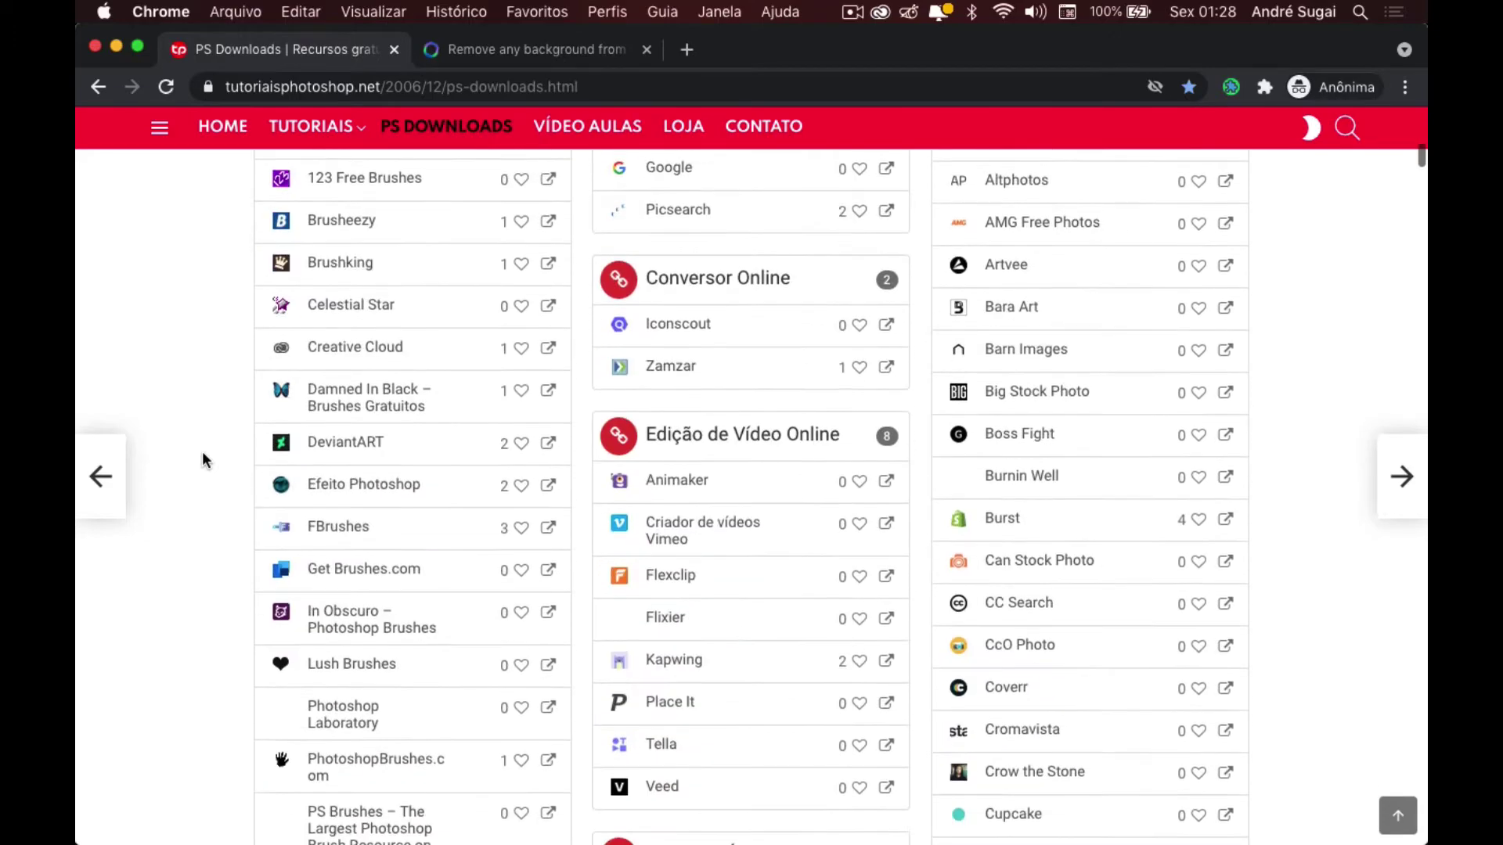
pyautogui.scroll(-2, 202, 459)
pyautogui.scroll(-3, 202, 458)
pyautogui.scroll(-3, 202, 457)
pyautogui.scroll(-5, 202, 458)
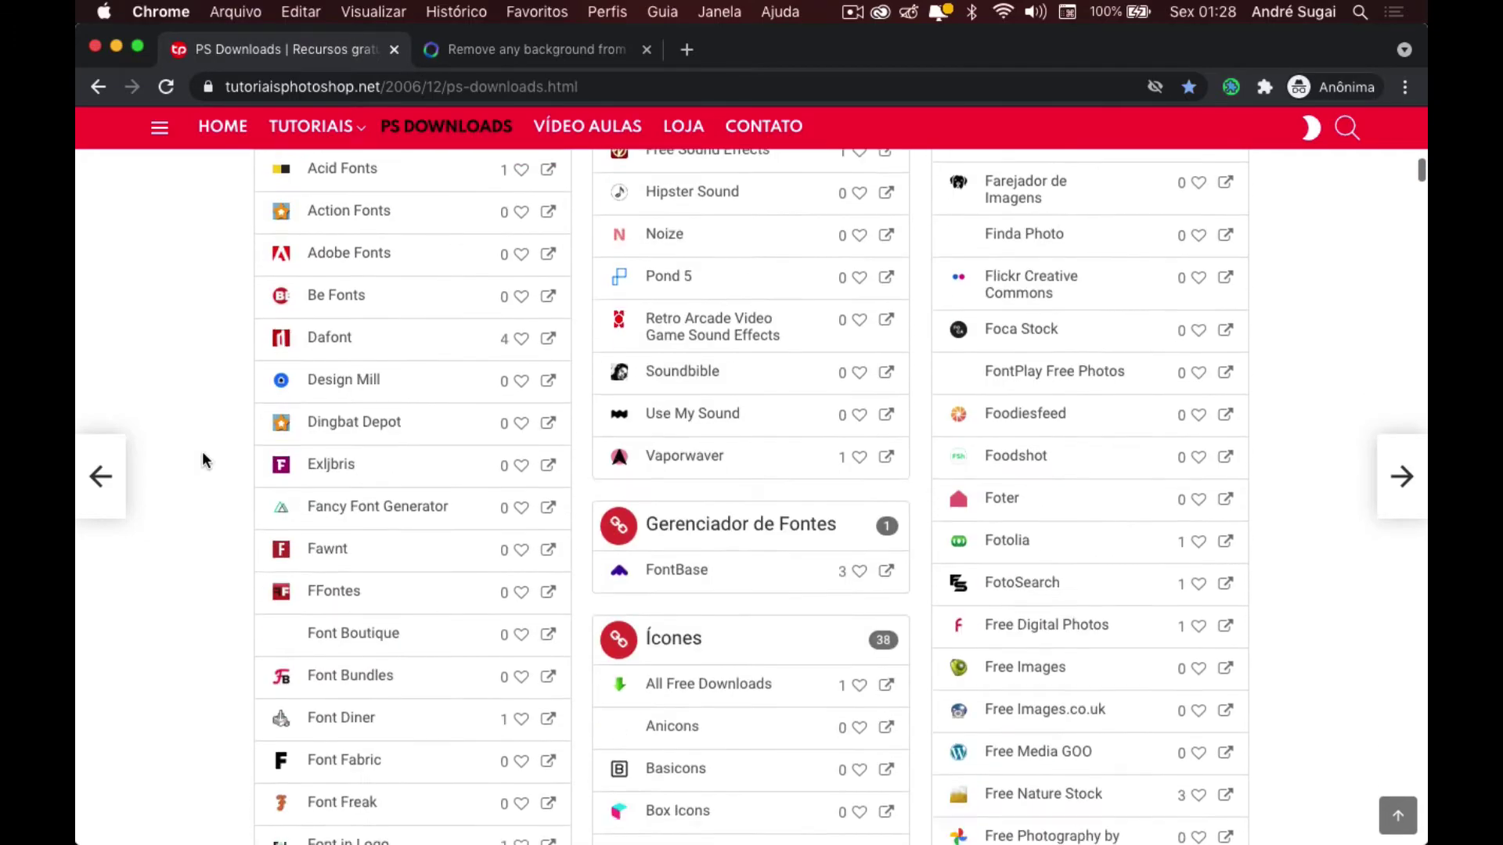
pyautogui.scroll(-6, 202, 458)
pyautogui.scroll(-6, 202, 460)
pyautogui.scroll(-7, 202, 461)
pyautogui.scroll(-7, 202, 461)
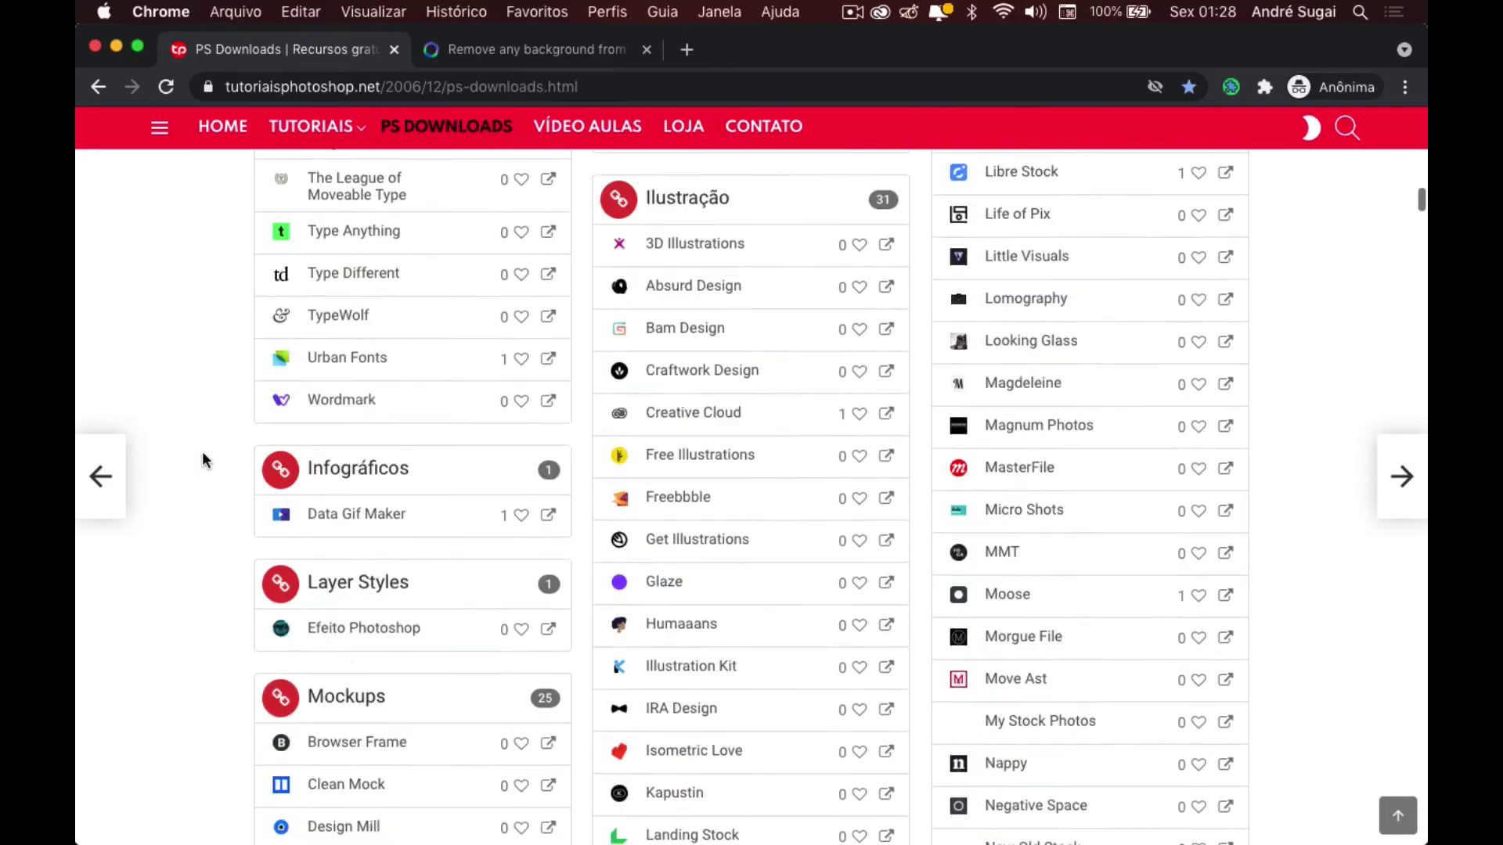
pyautogui.scroll(-7, 202, 460)
pyautogui.scroll(-6, 201, 459)
pyautogui.scroll(-6, 202, 459)
pyautogui.scroll(-7, 202, 459)
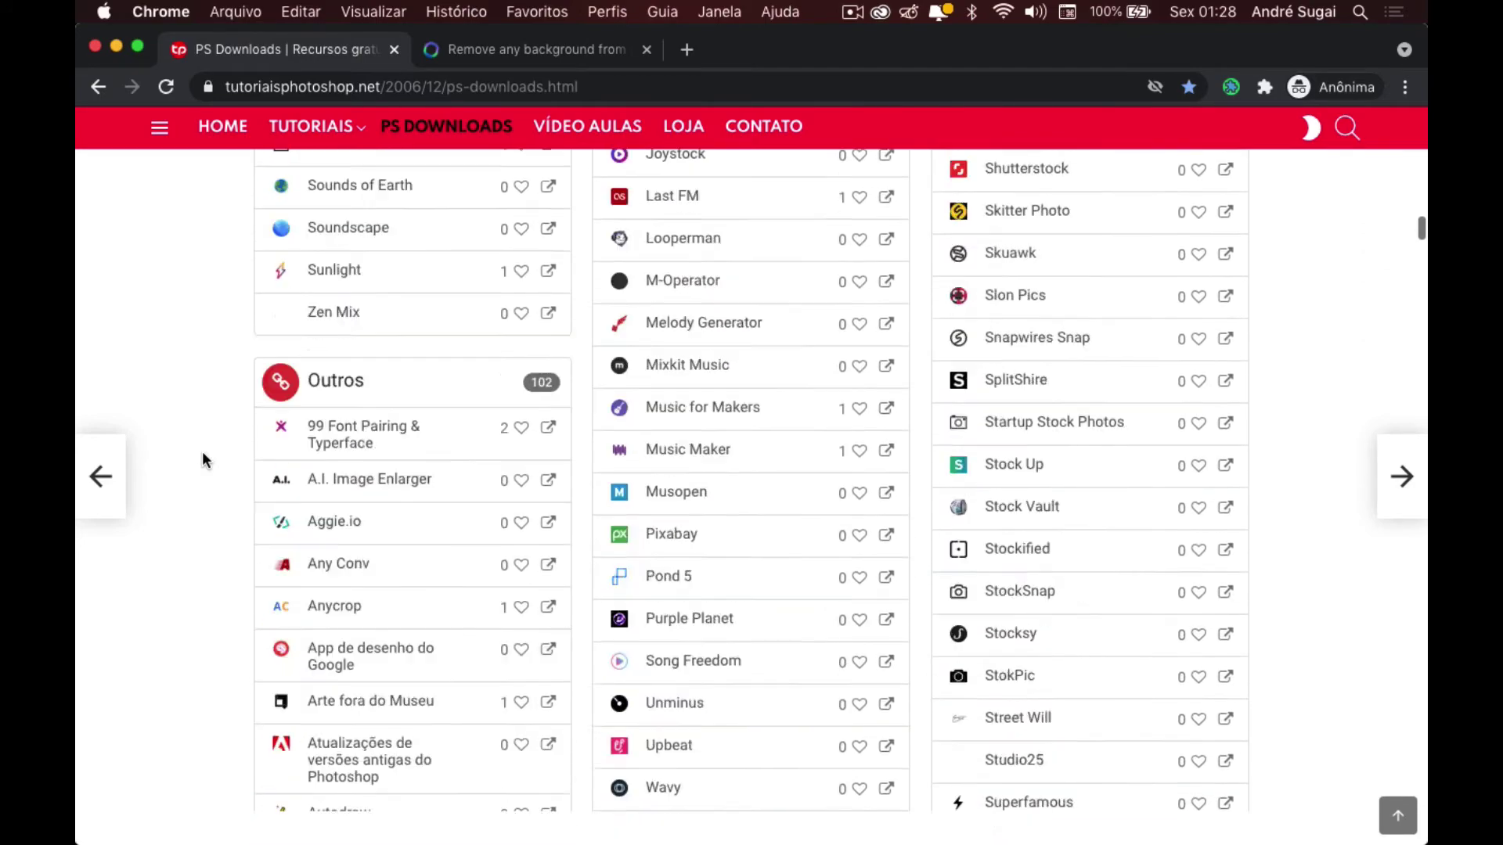
pyautogui.scroll(-6, 202, 458)
pyautogui.scroll(-6, 202, 460)
pyautogui.scroll(-6, 202, 460)
pyautogui.scroll(-6, 202, 460)
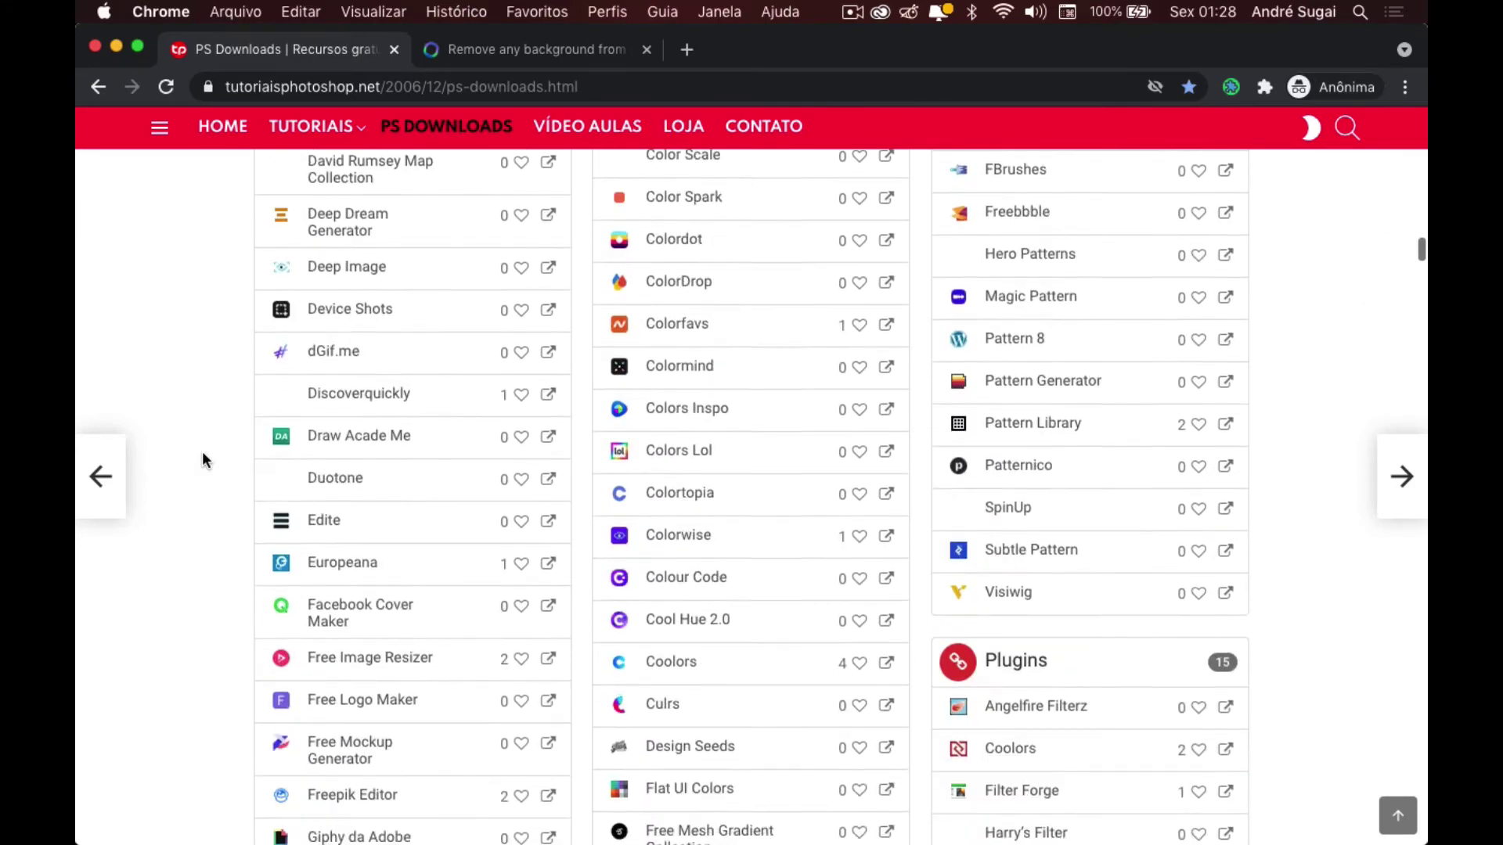
pyautogui.scroll(-6, 201, 460)
pyautogui.scroll(-5, 202, 460)
pyautogui.scroll(-7, 202, 460)
pyautogui.scroll(-8, 202, 460)
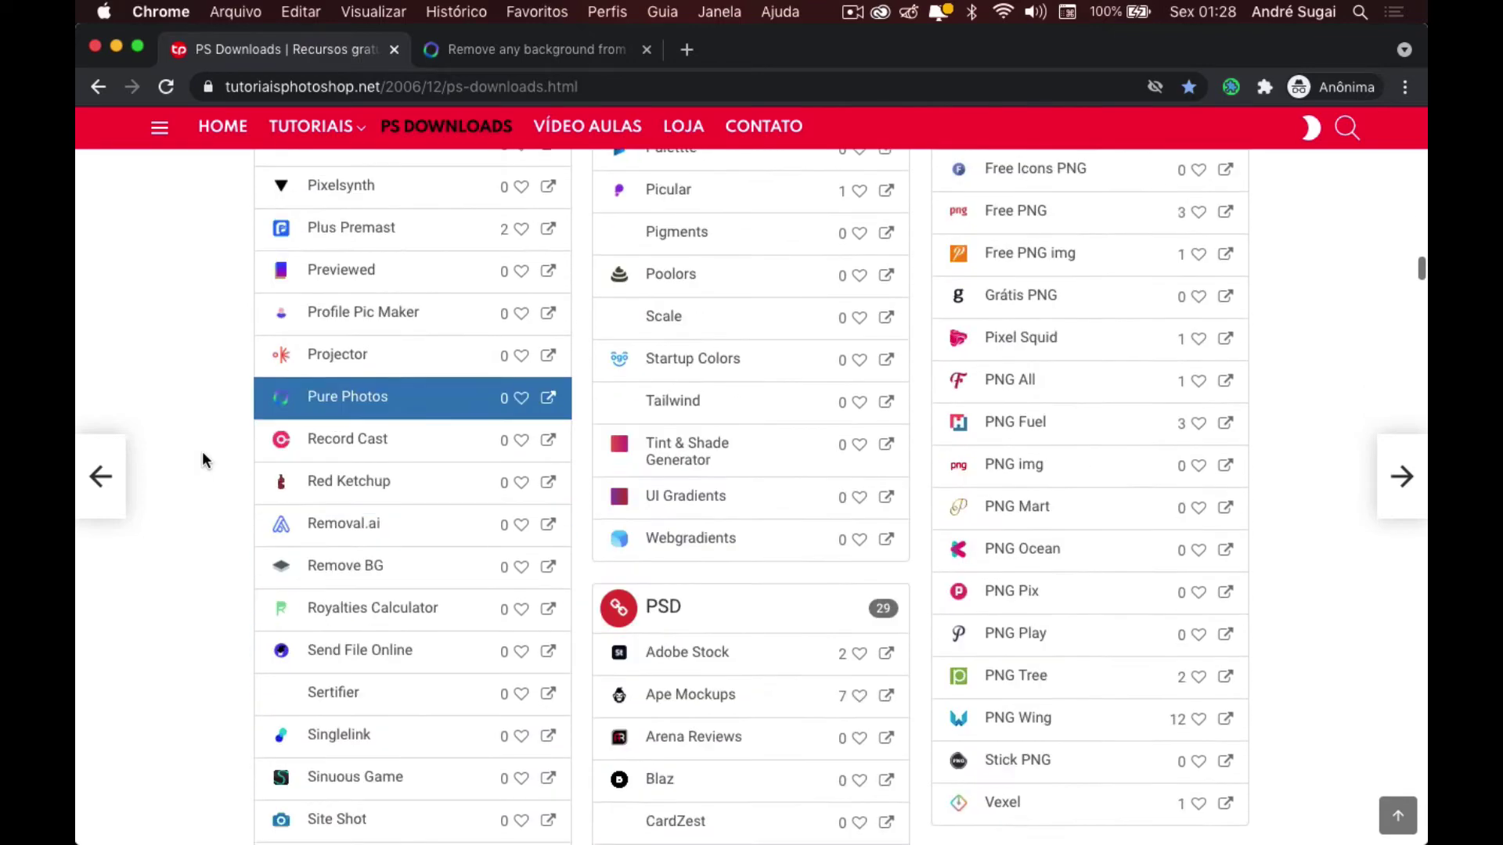
pyautogui.scroll(-6, 202, 460)
pyautogui.scroll(-6, 202, 461)
pyautogui.scroll(-5, 201, 460)
pyautogui.scroll(-4, 202, 460)
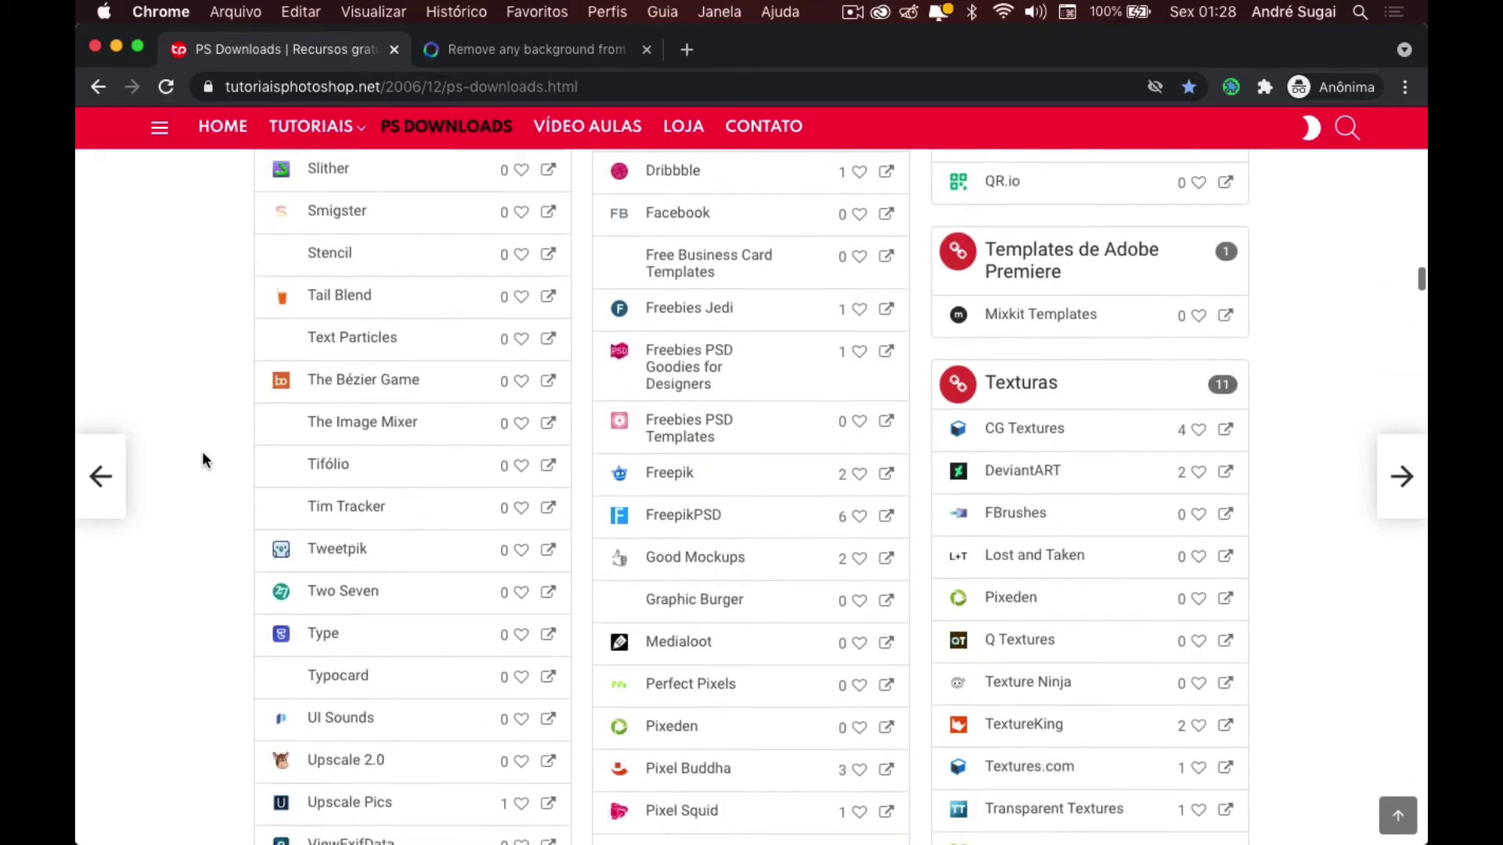
pyautogui.scroll(-4, 202, 460)
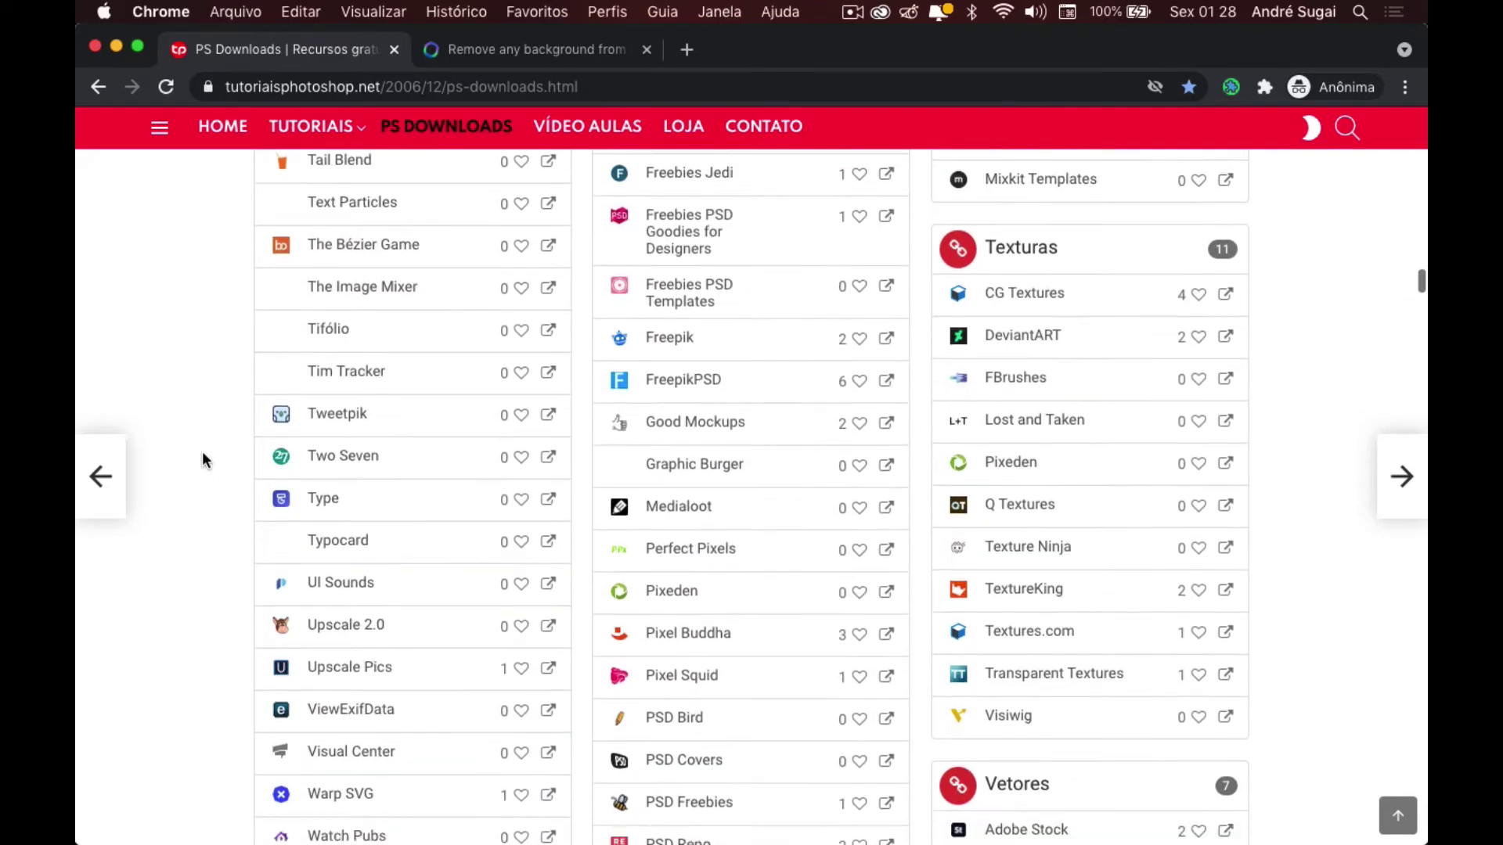
# - Switch to the 'Remove any background' tab and scroll to the 'Want to try?' 100-free-images banner
pyautogui.click(498, 55)
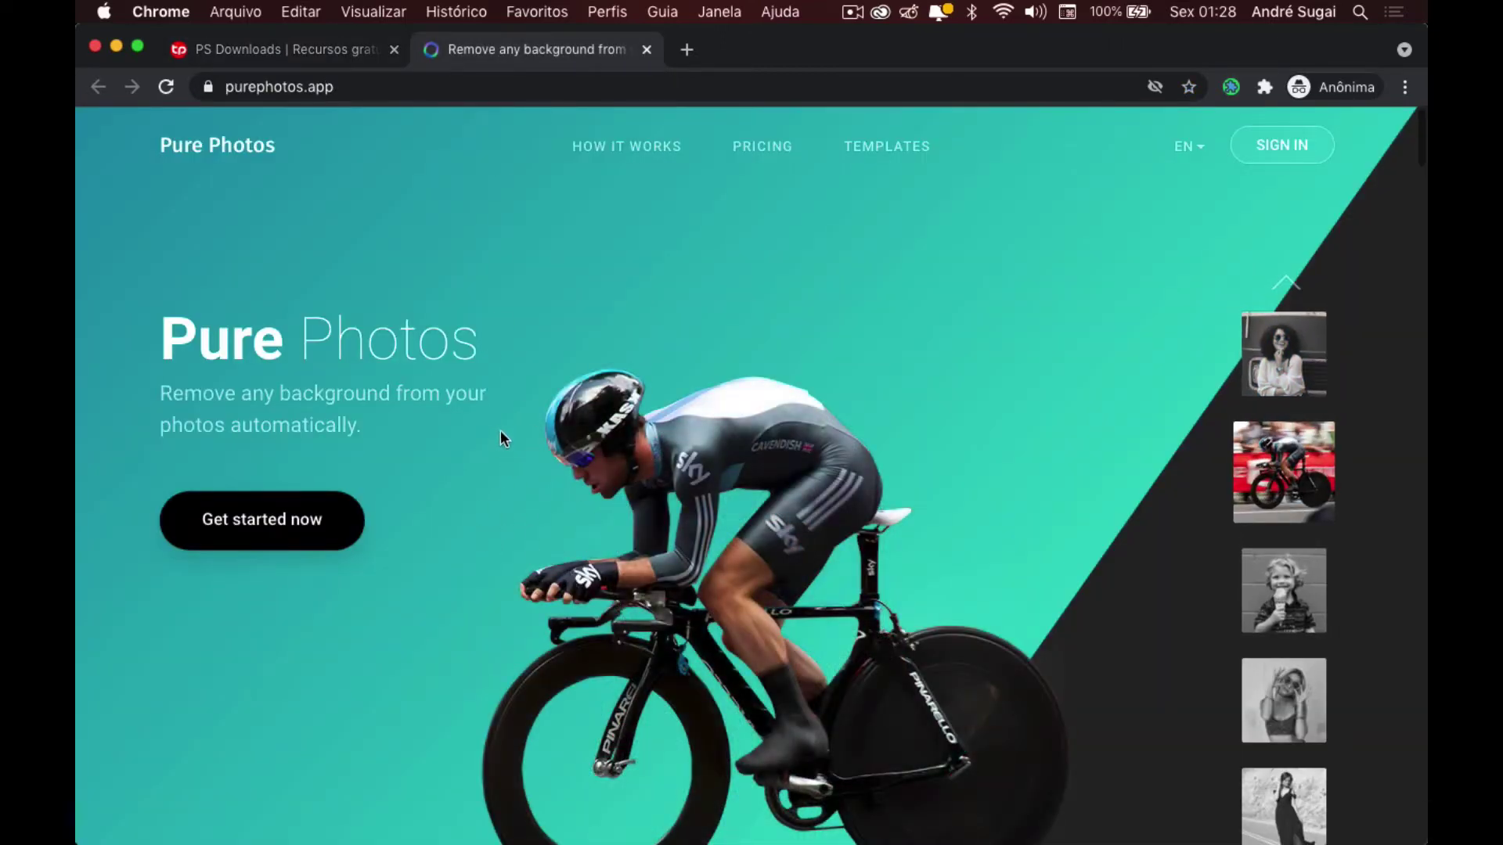
pyautogui.scroll(-10, 479, 513)
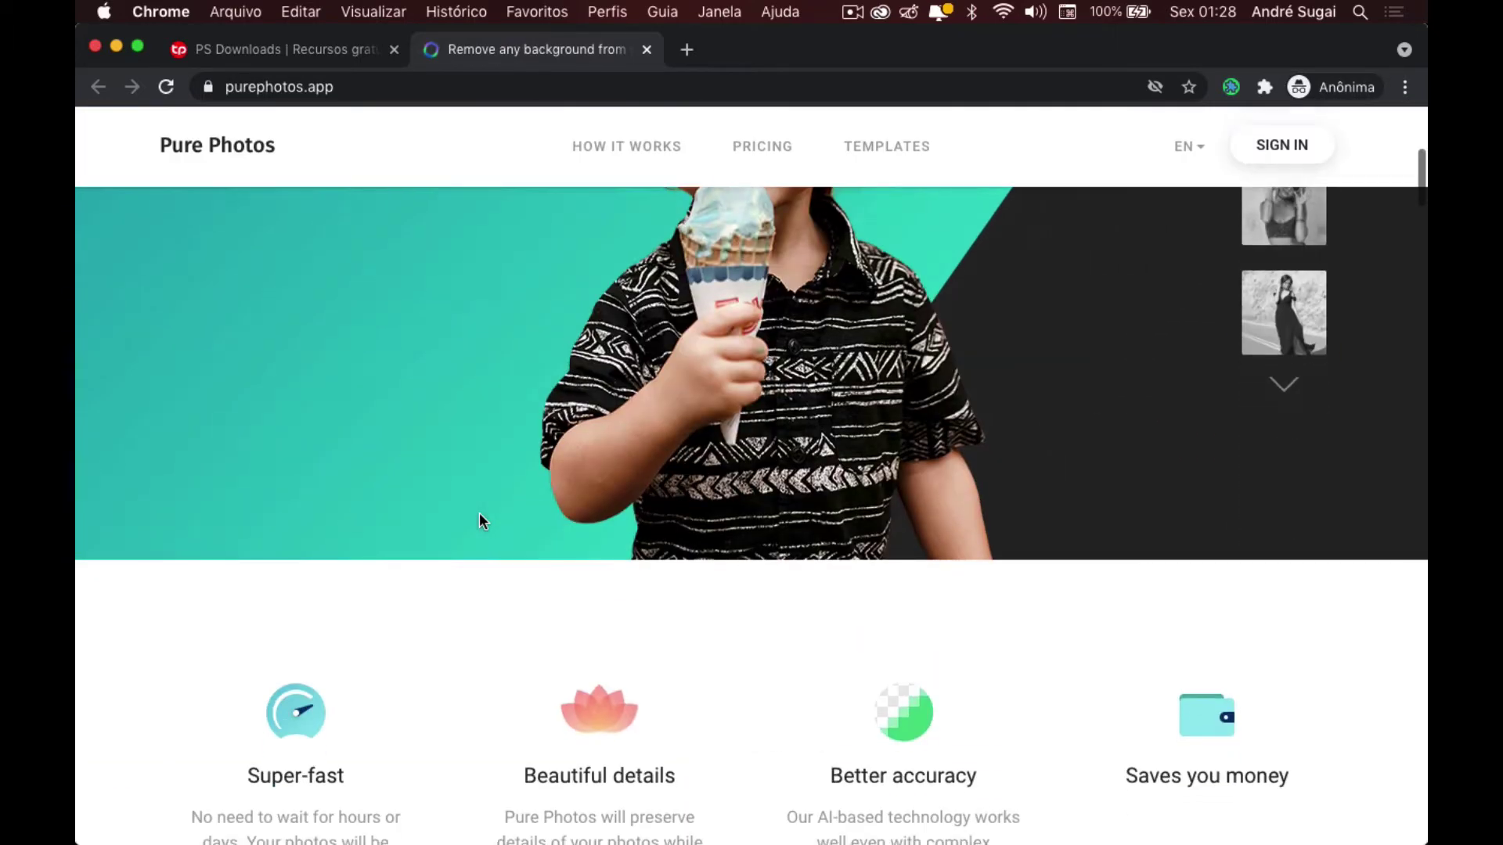
pyautogui.scroll(-5, 479, 513)
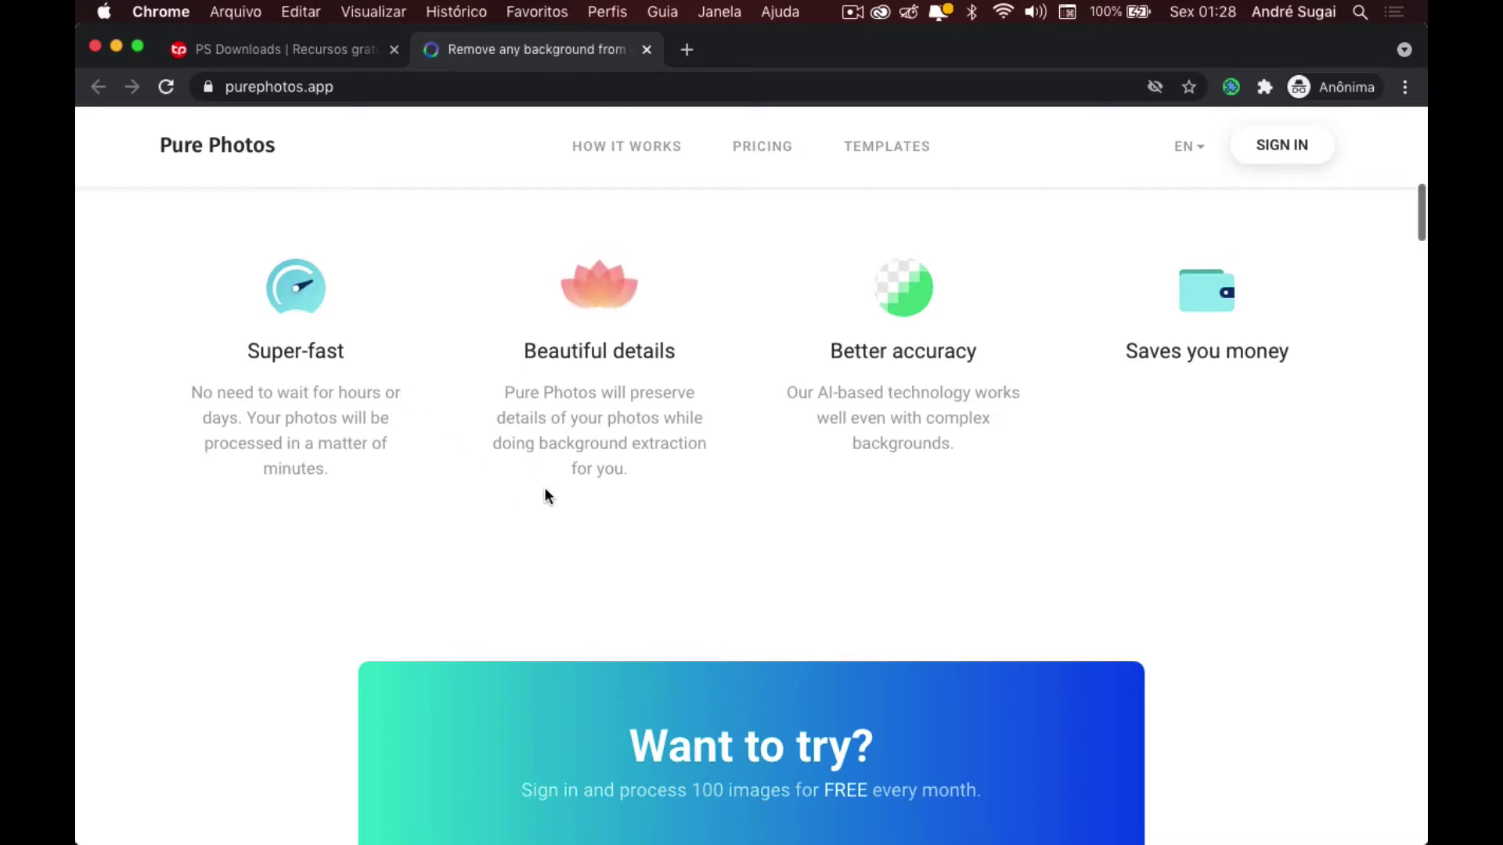
pyautogui.scroll(-1, 548, 496)
pyautogui.scroll(-2, 548, 496)
pyautogui.scroll(-2, 548, 496)
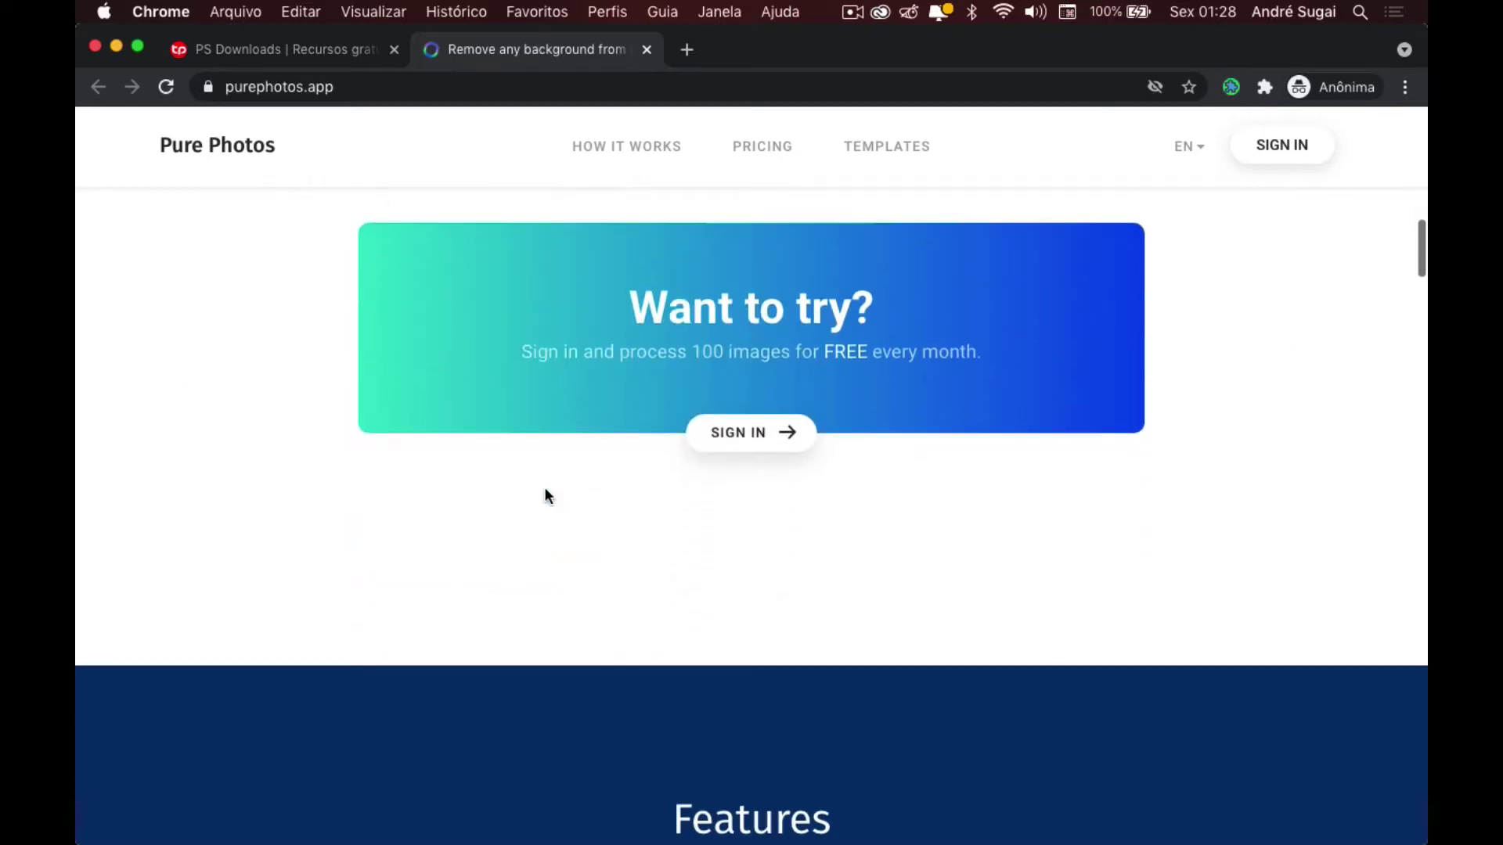
pyautogui.scroll(-1, 547, 496)
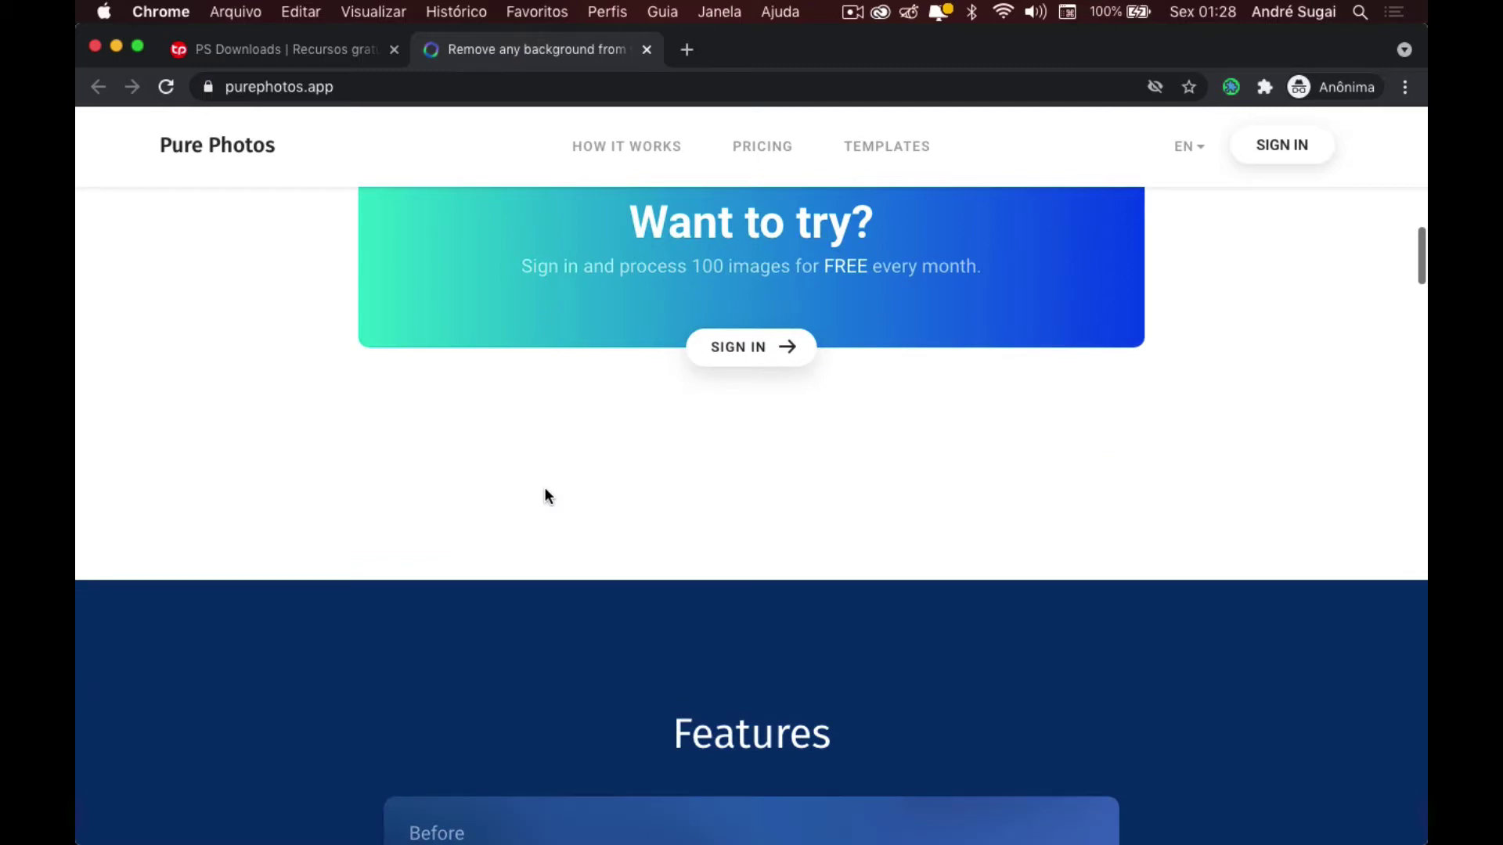
pyautogui.scroll(2, 545, 495)
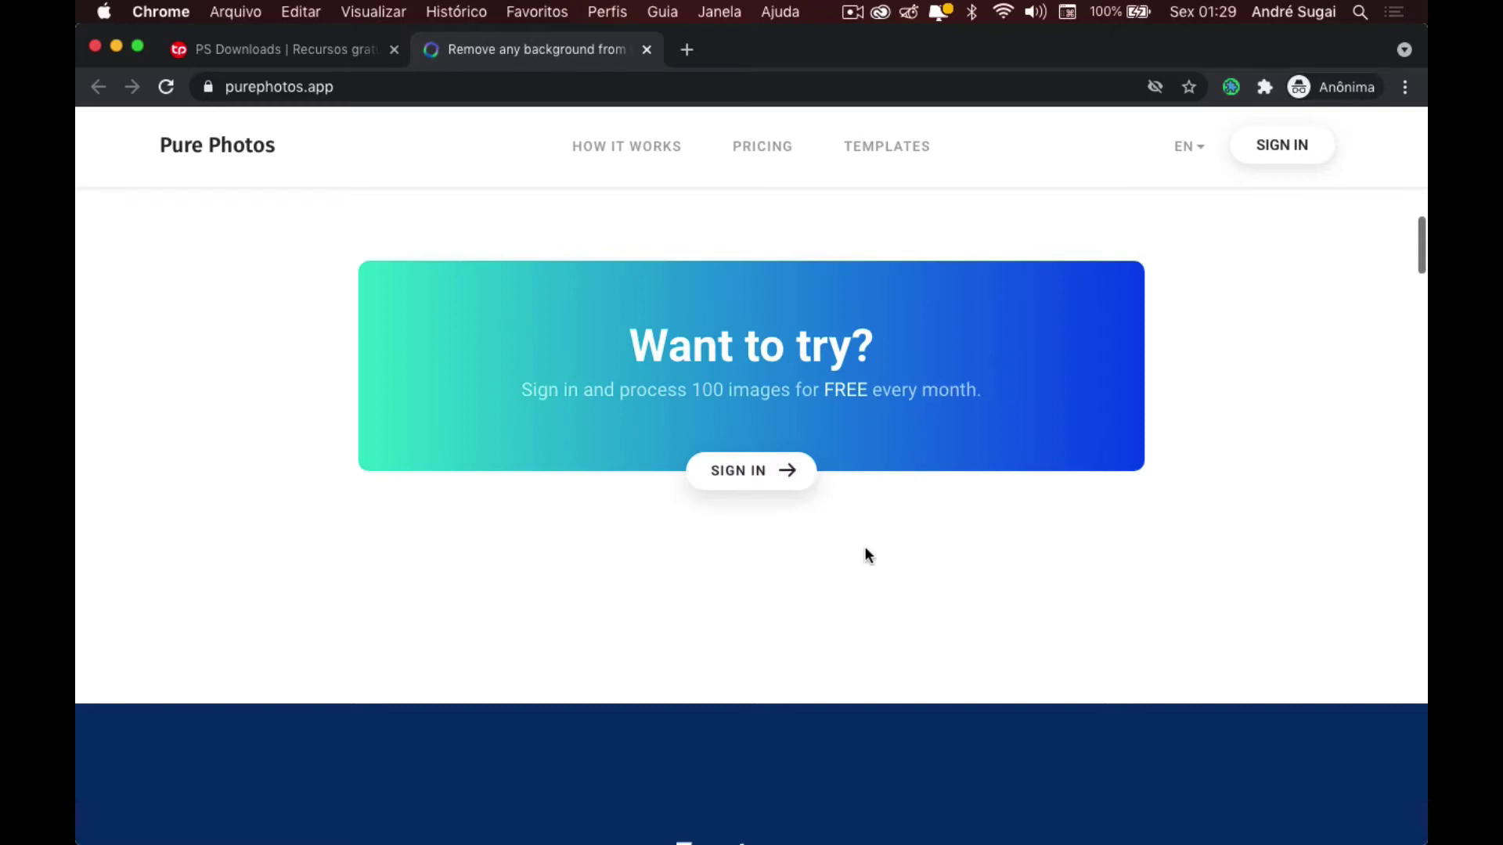
# - View the Color recovery, PSD layers, Elimination of defects and Noise removal feature demos
pyautogui.scroll(-3, 865, 547)
pyautogui.scroll(-2, 865, 548)
pyautogui.scroll(-4, 865, 549)
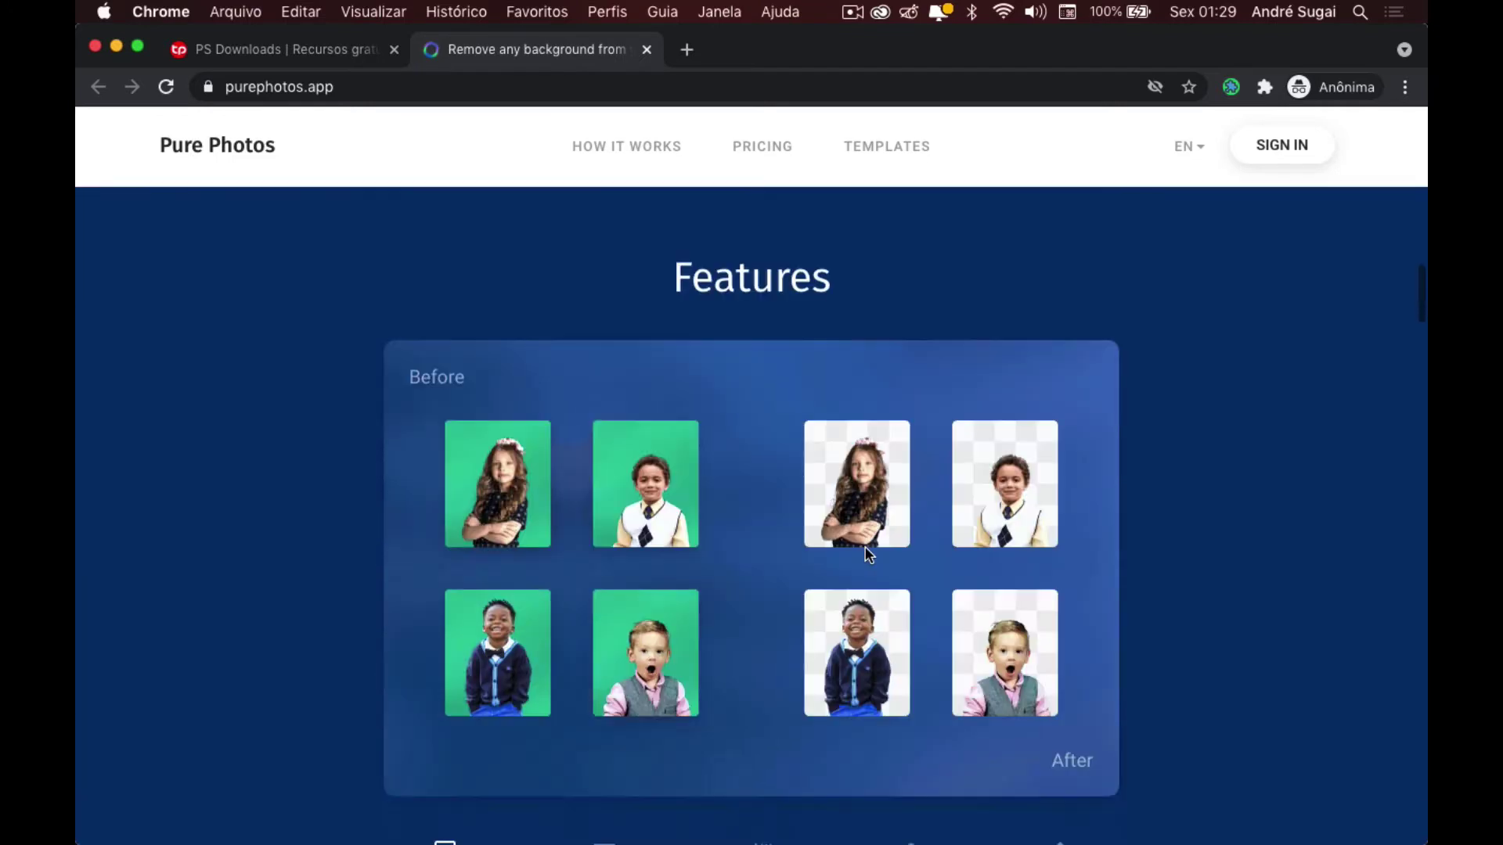
pyautogui.scroll(-1, 866, 554)
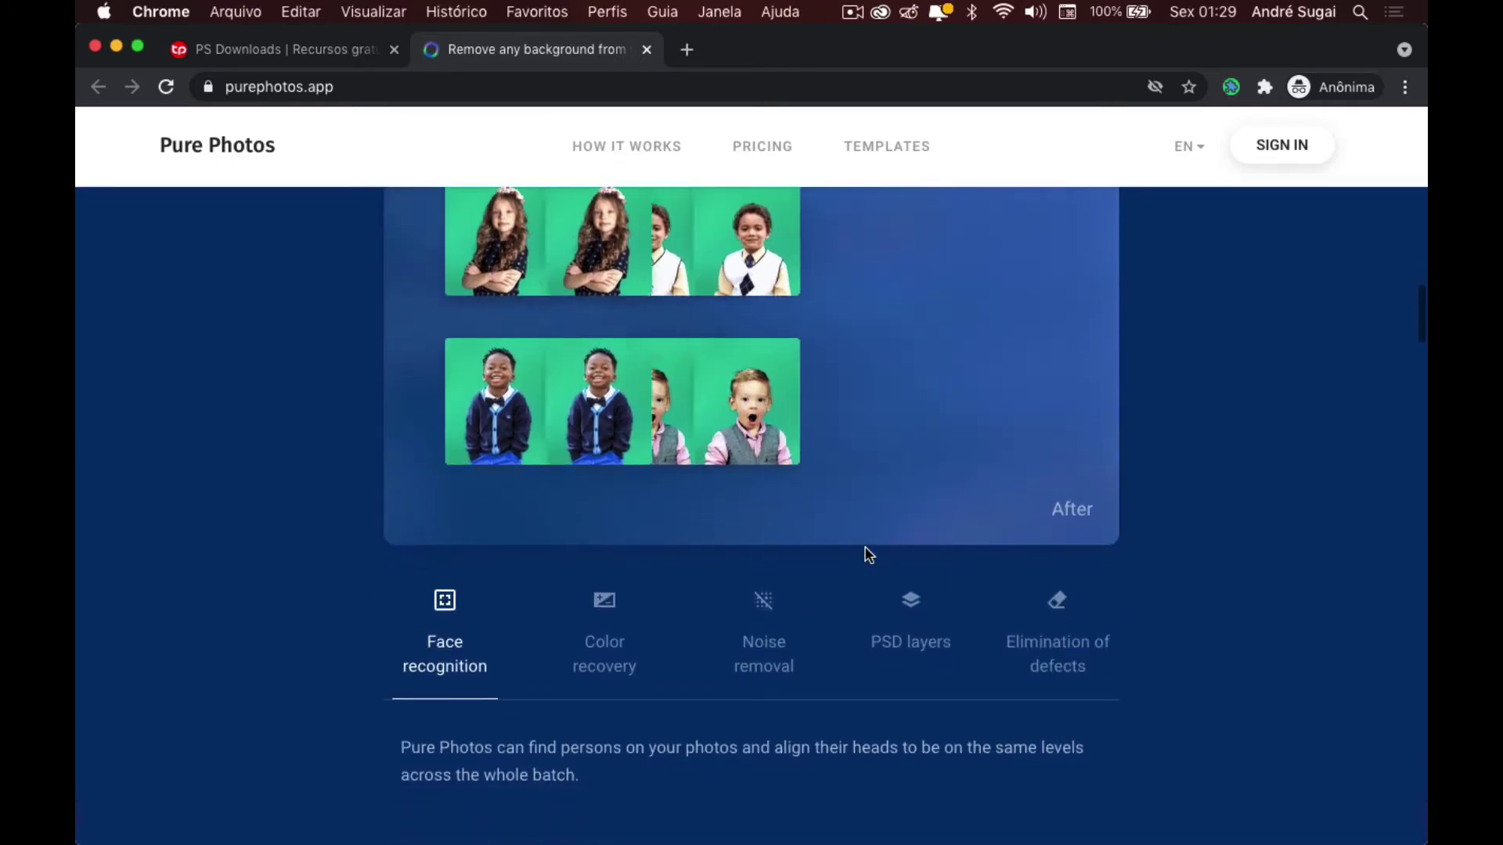
pyautogui.scroll(-1, 861, 555)
pyautogui.click(602, 583)
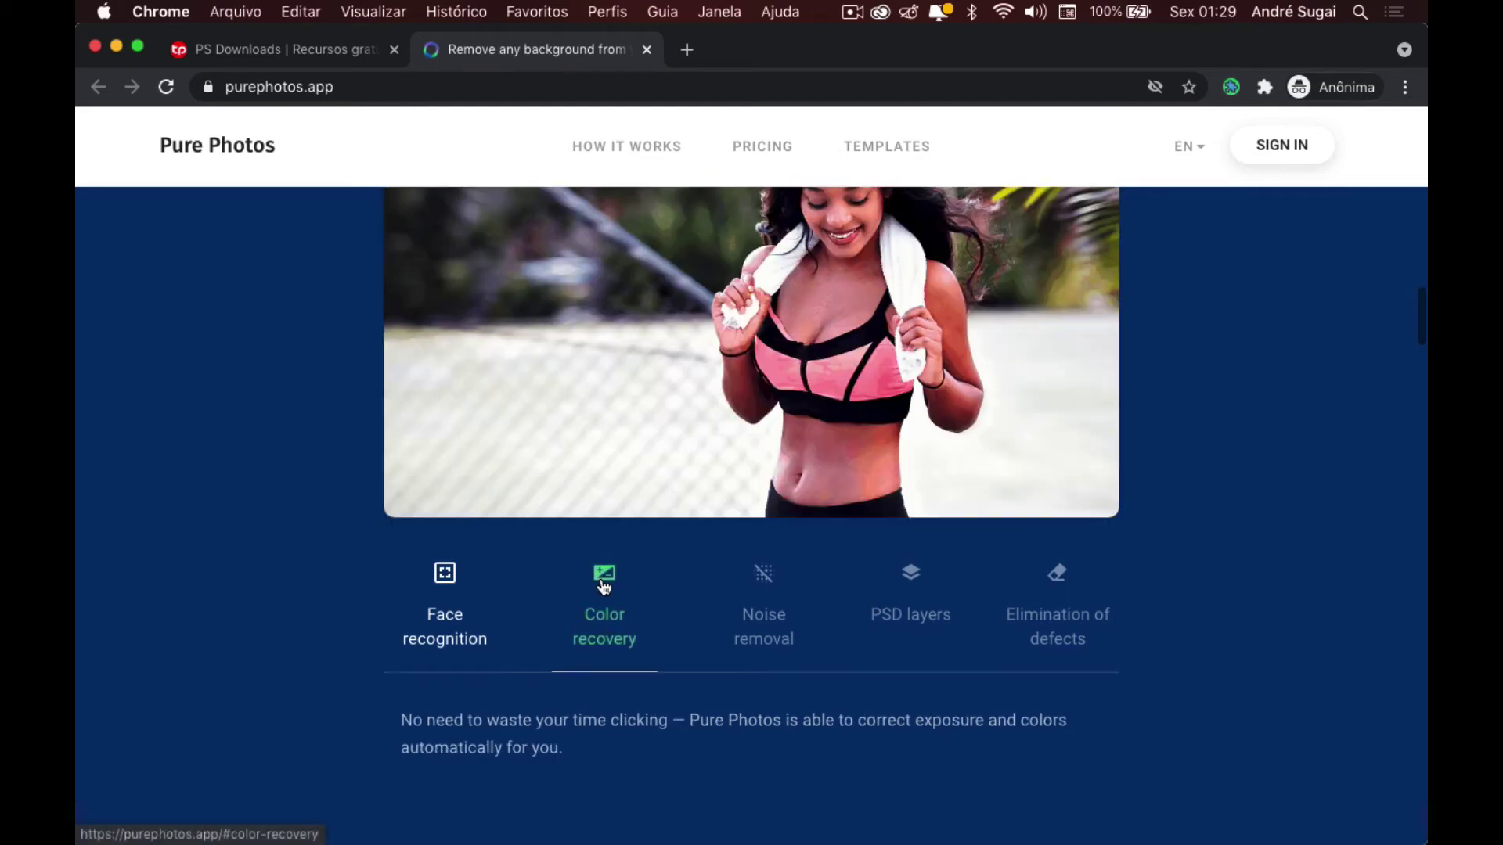
pyautogui.scroll(2, 650, 585)
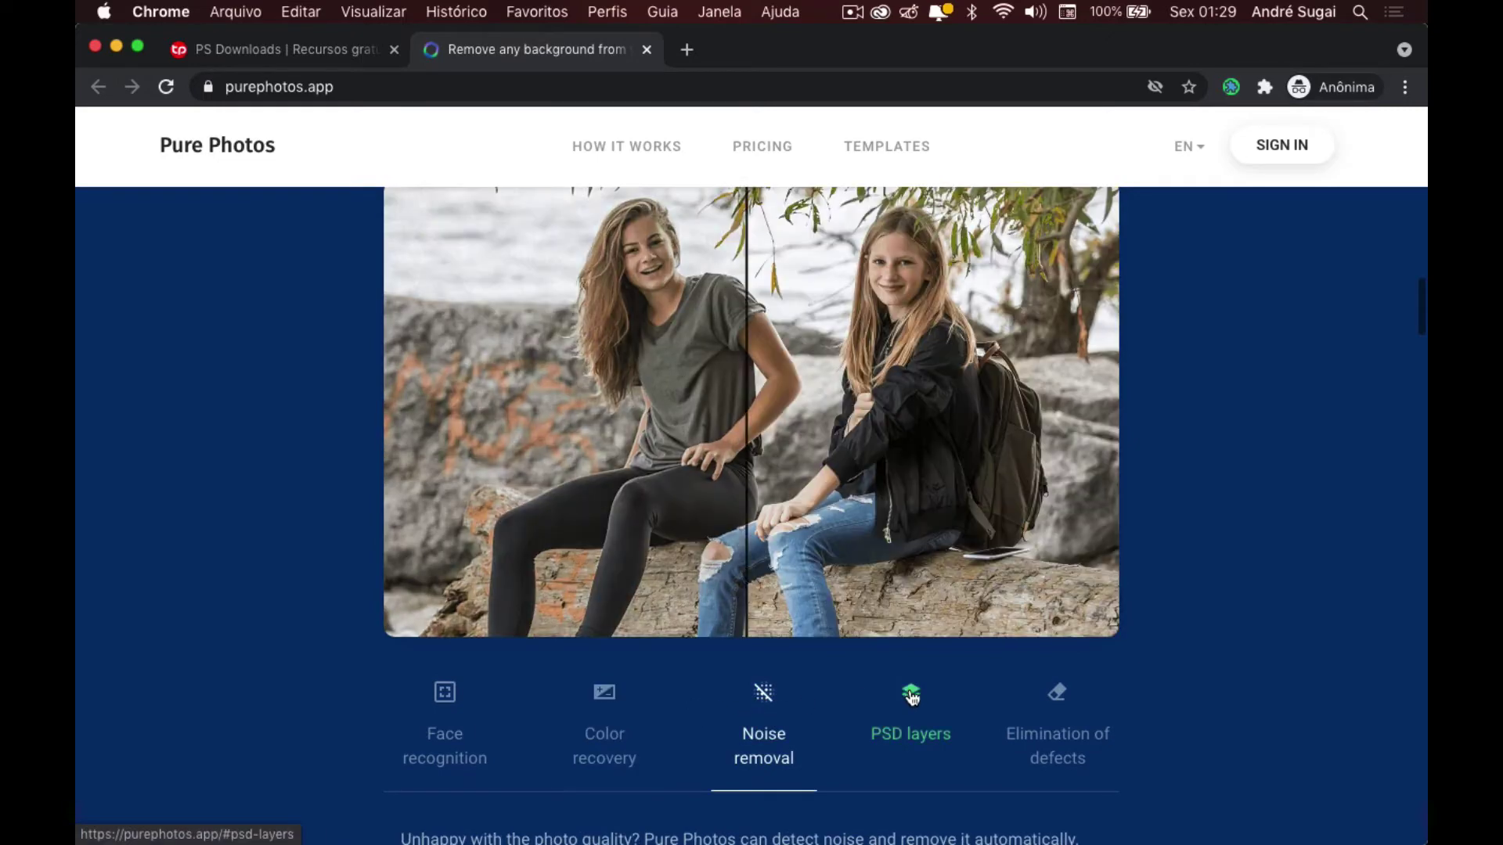
pyautogui.click(911, 695)
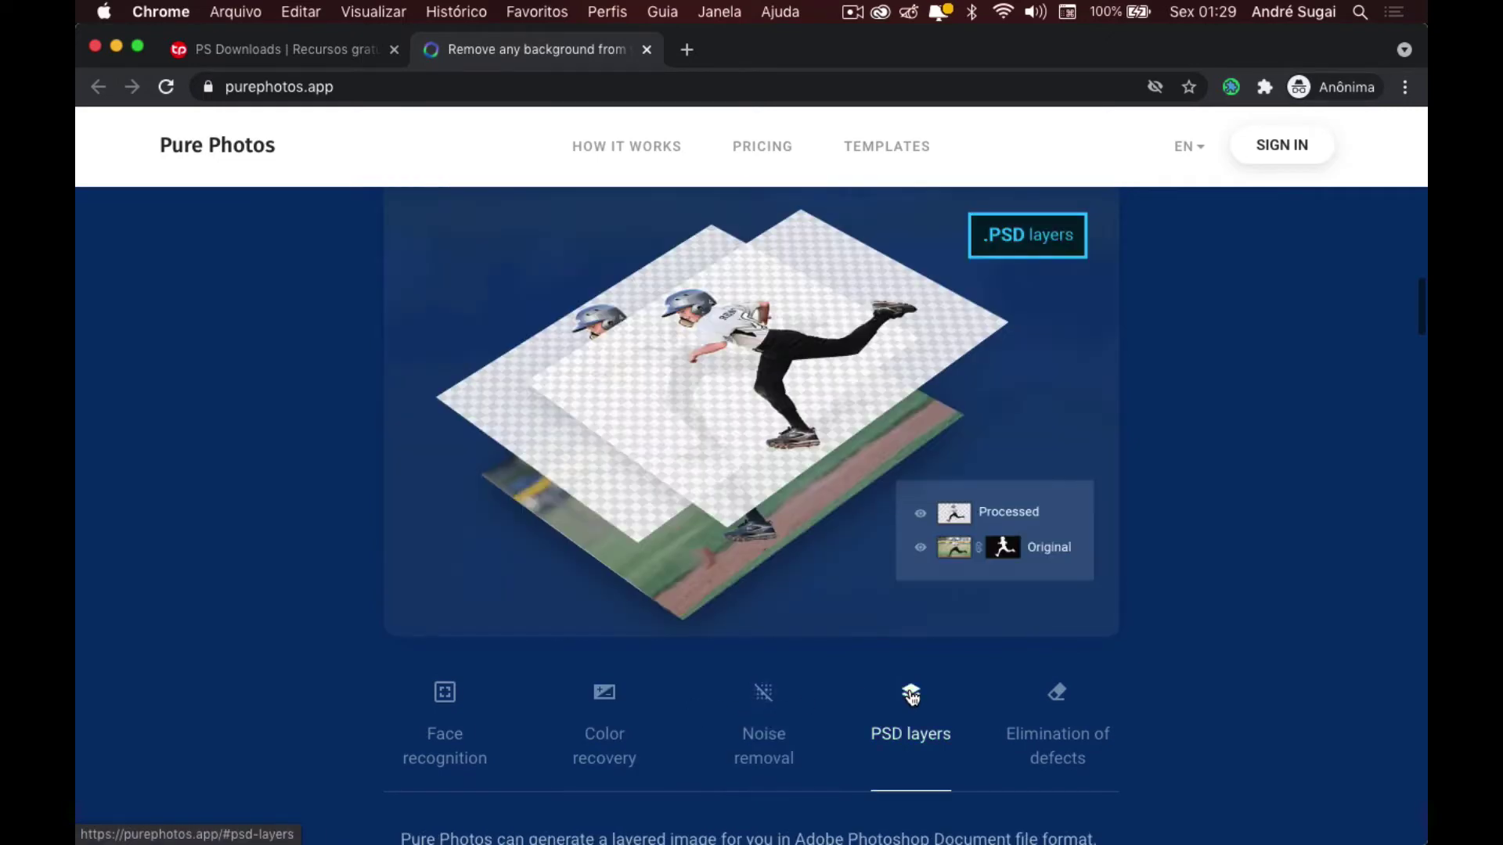
pyautogui.scroll(2, 884, 546)
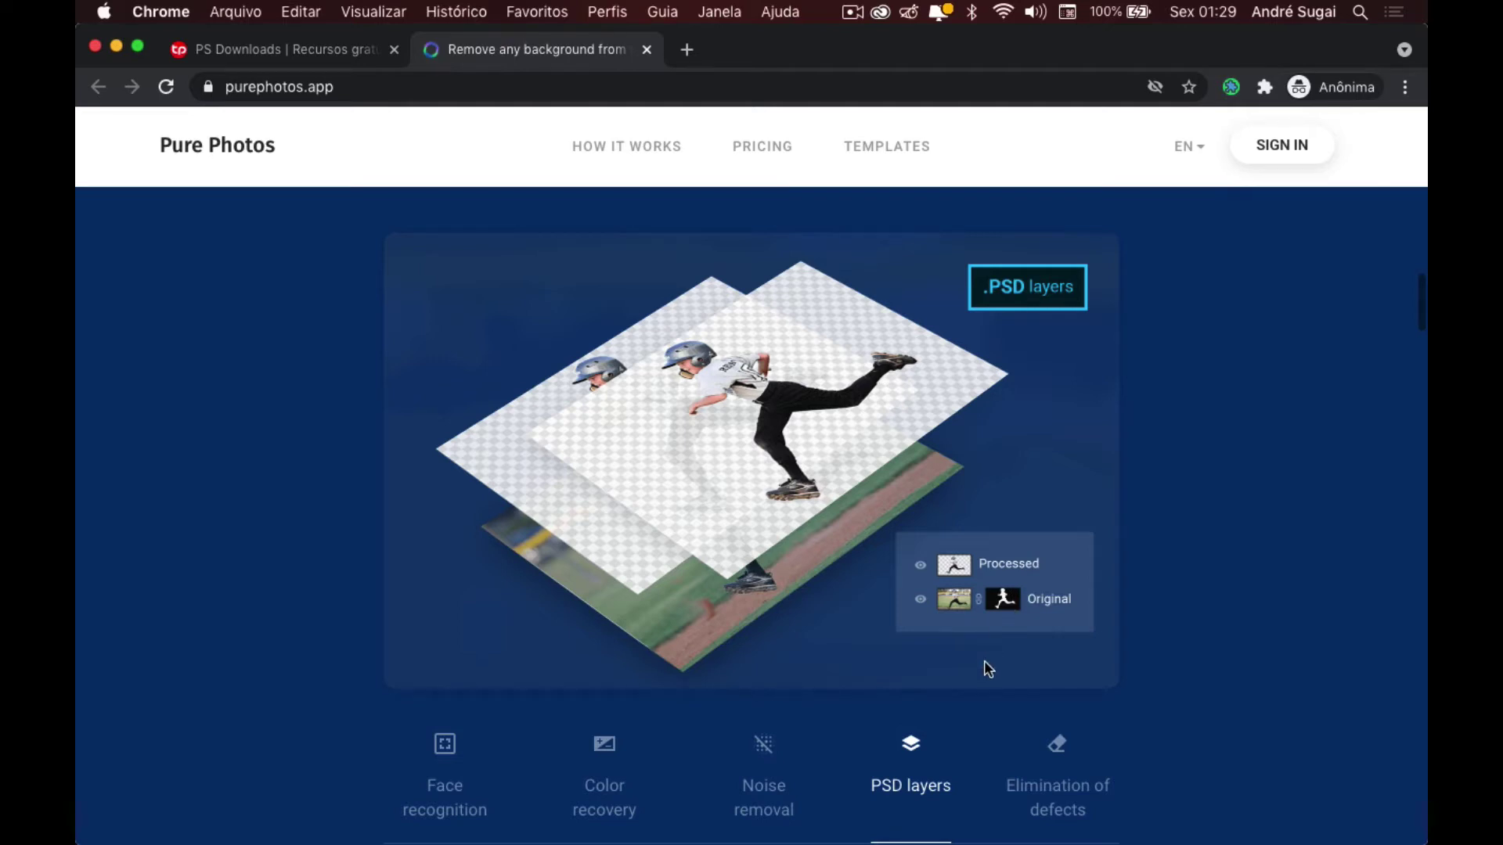
pyautogui.scroll(-2, 986, 669)
pyautogui.click(1033, 614)
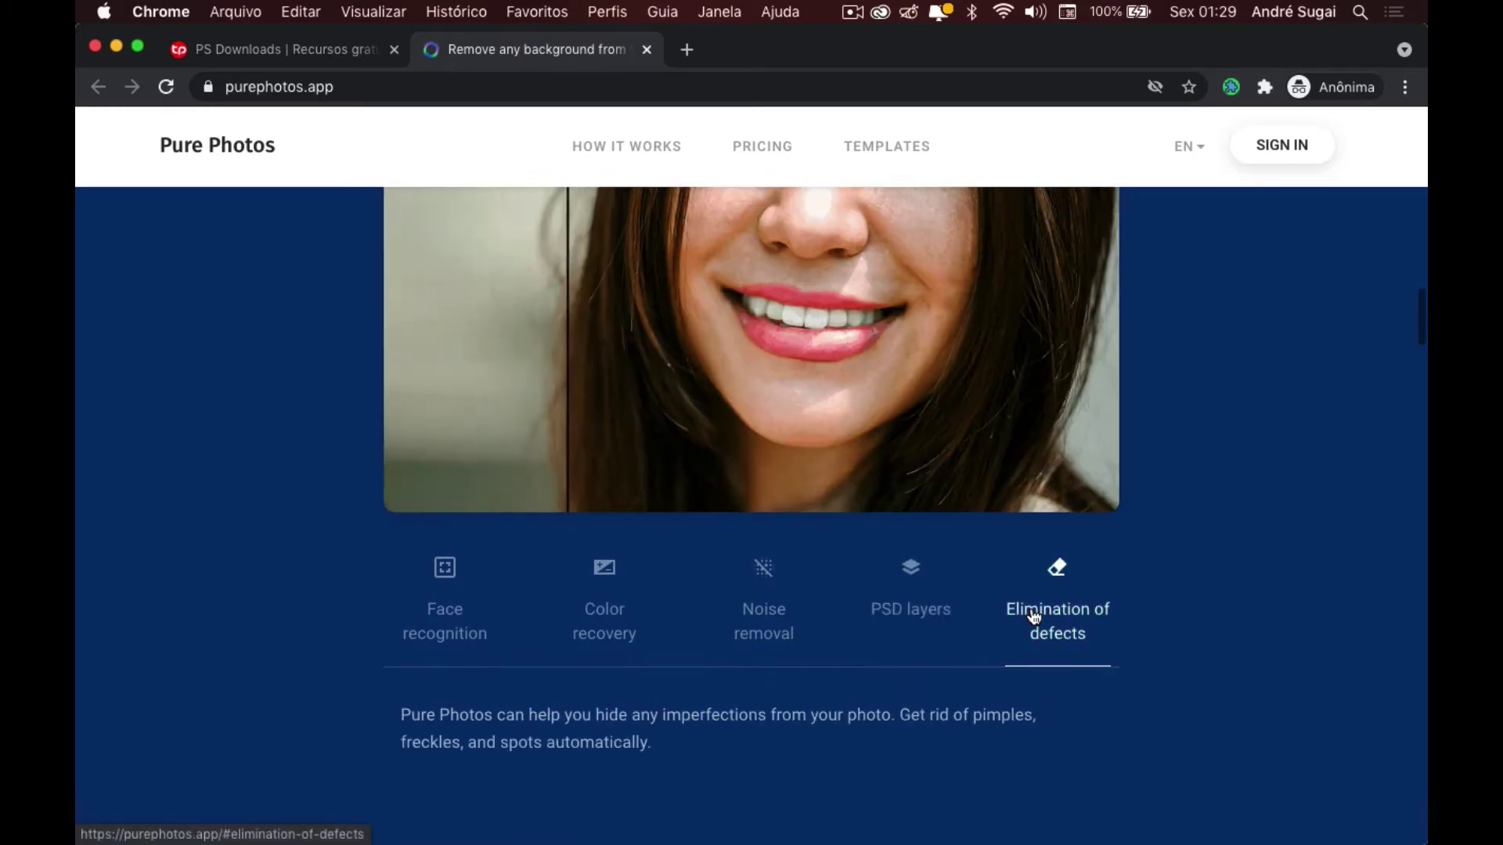
pyautogui.scroll(2, 1033, 614)
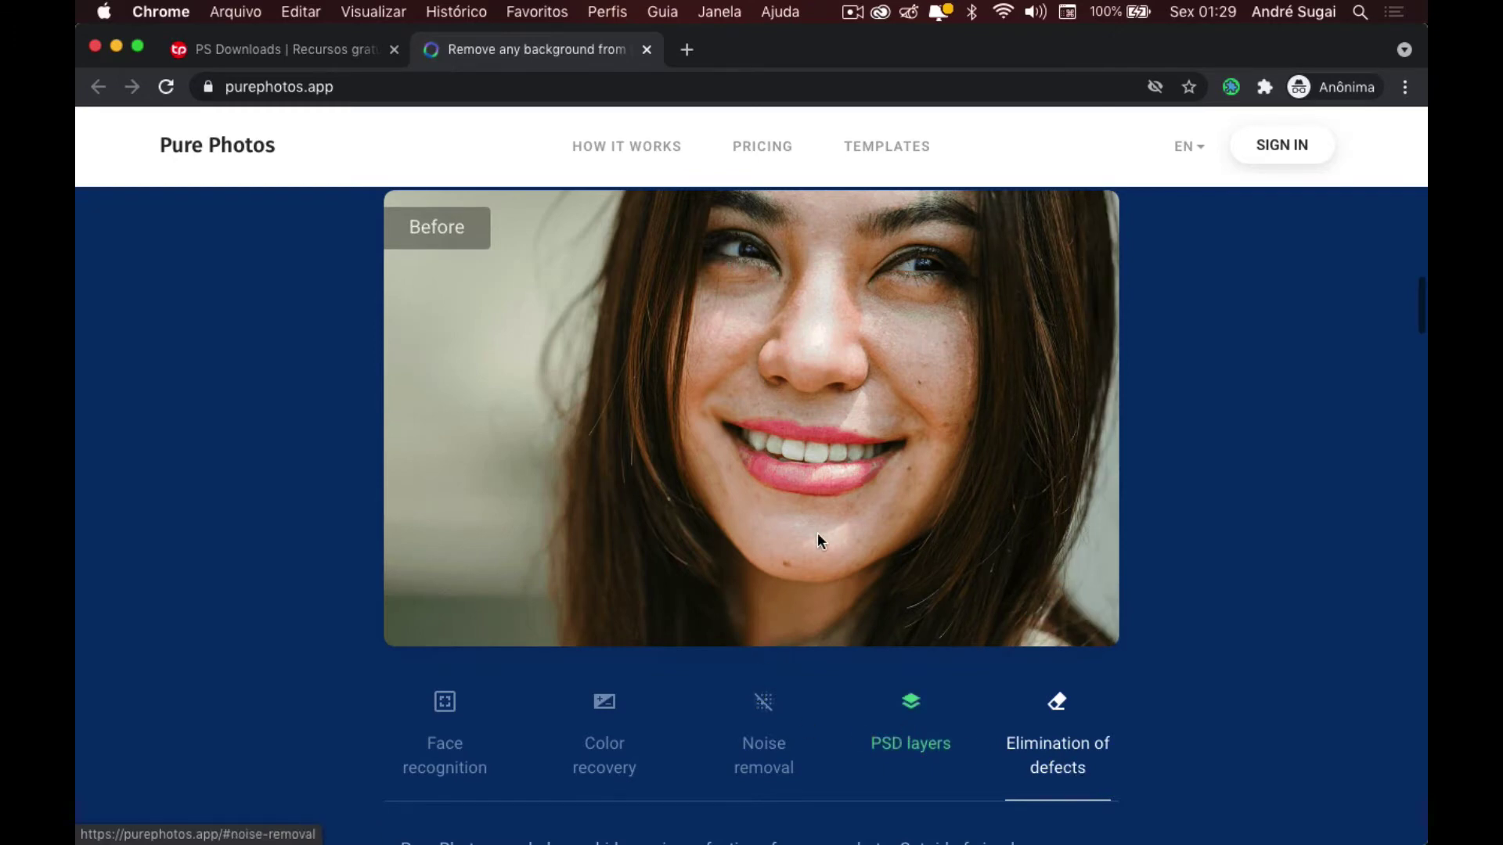
pyautogui.click(604, 704)
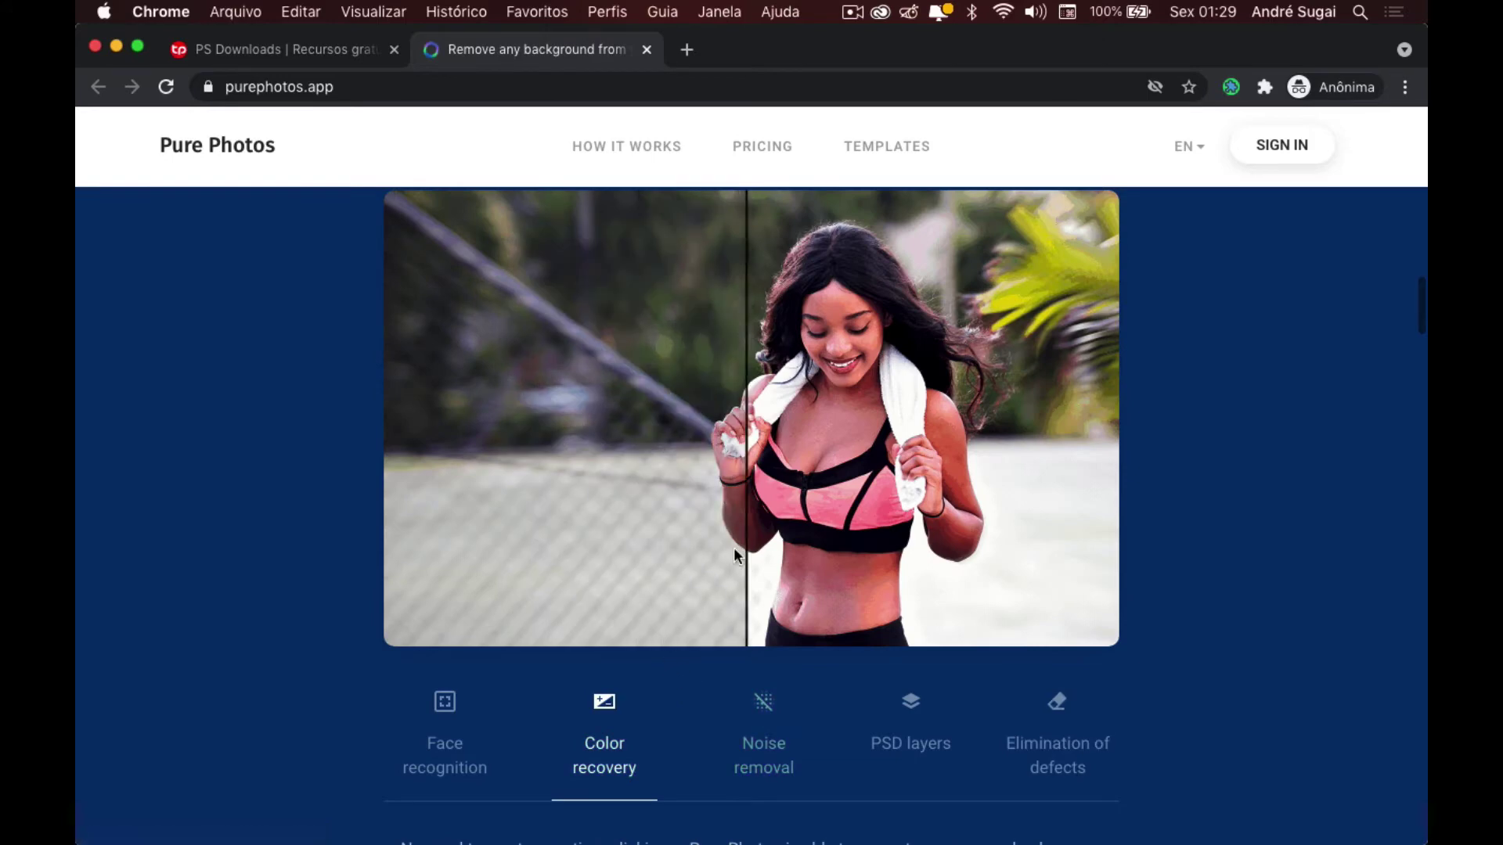
pyautogui.click(765, 720)
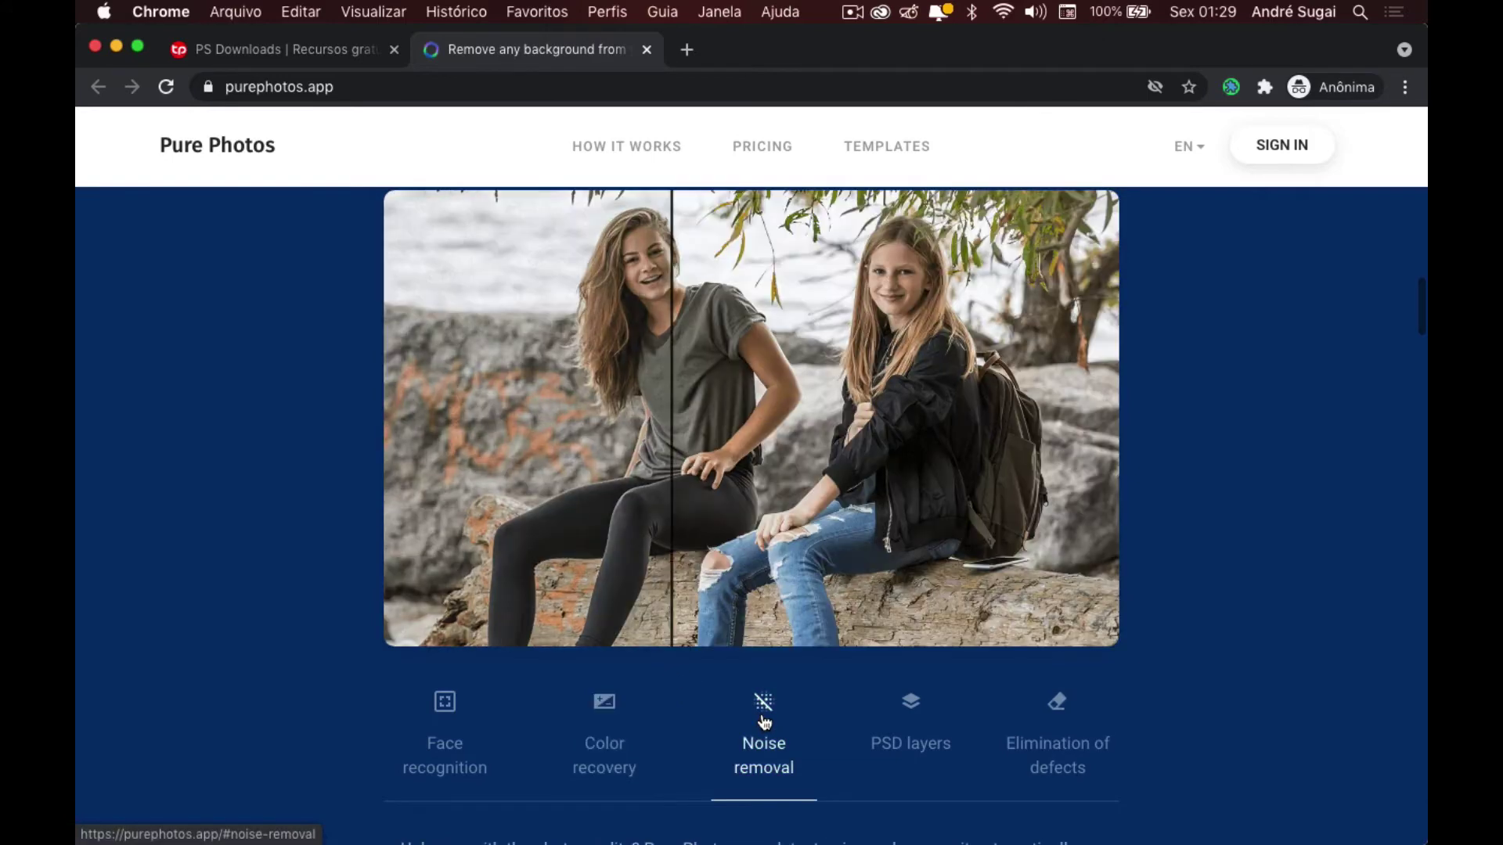
# - Scroll down to the Pricing section showing $0.25 and $0.20 per-image rates and the calculator
pyautogui.scroll(-3, 765, 720)
pyautogui.scroll(-1, 764, 721)
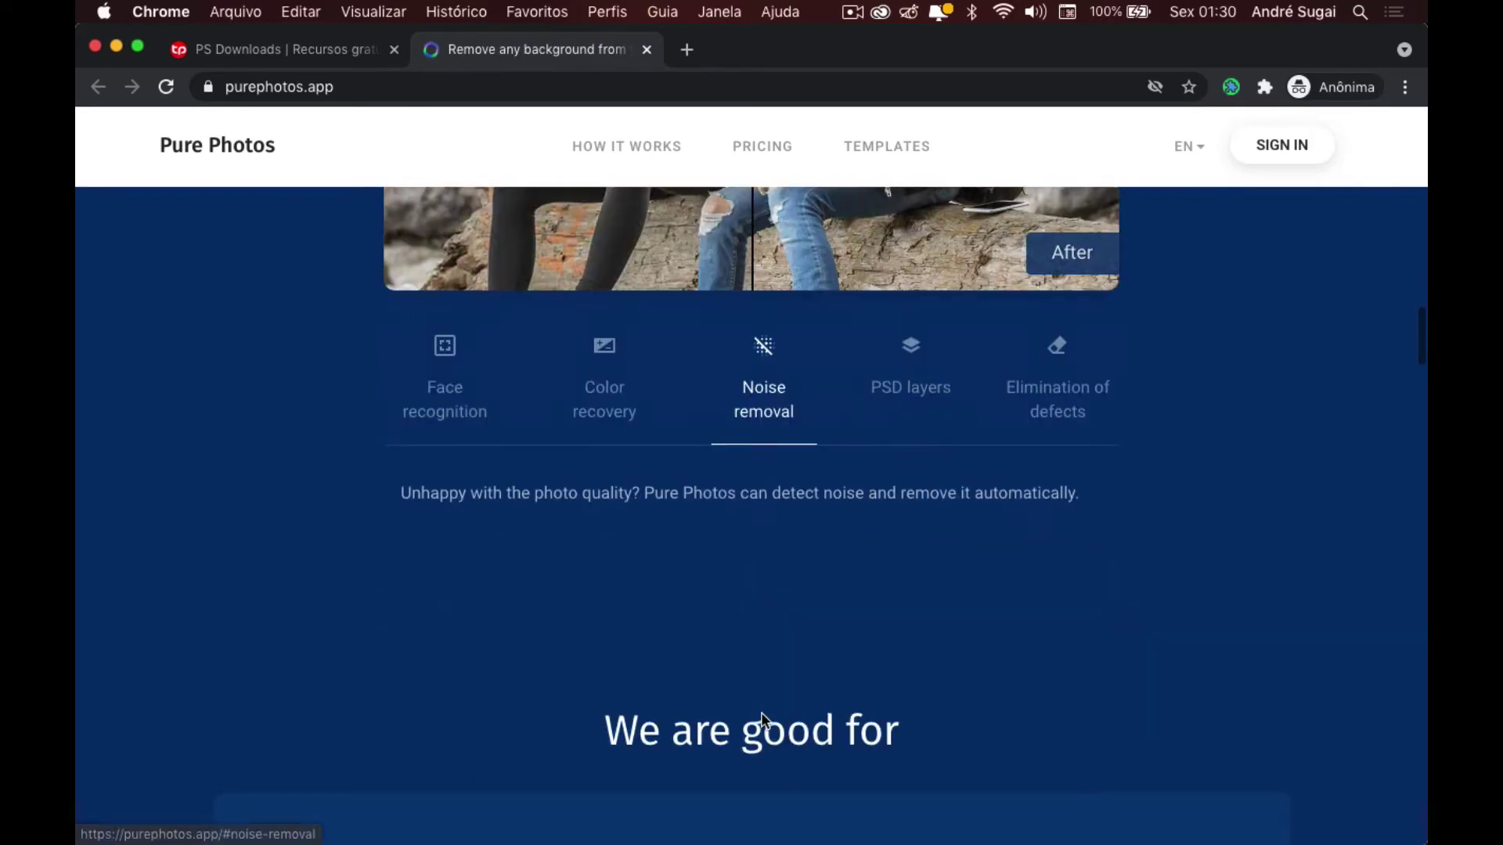
pyautogui.scroll(-2, 764, 722)
pyautogui.scroll(-2, 765, 721)
pyautogui.scroll(-1, 765, 721)
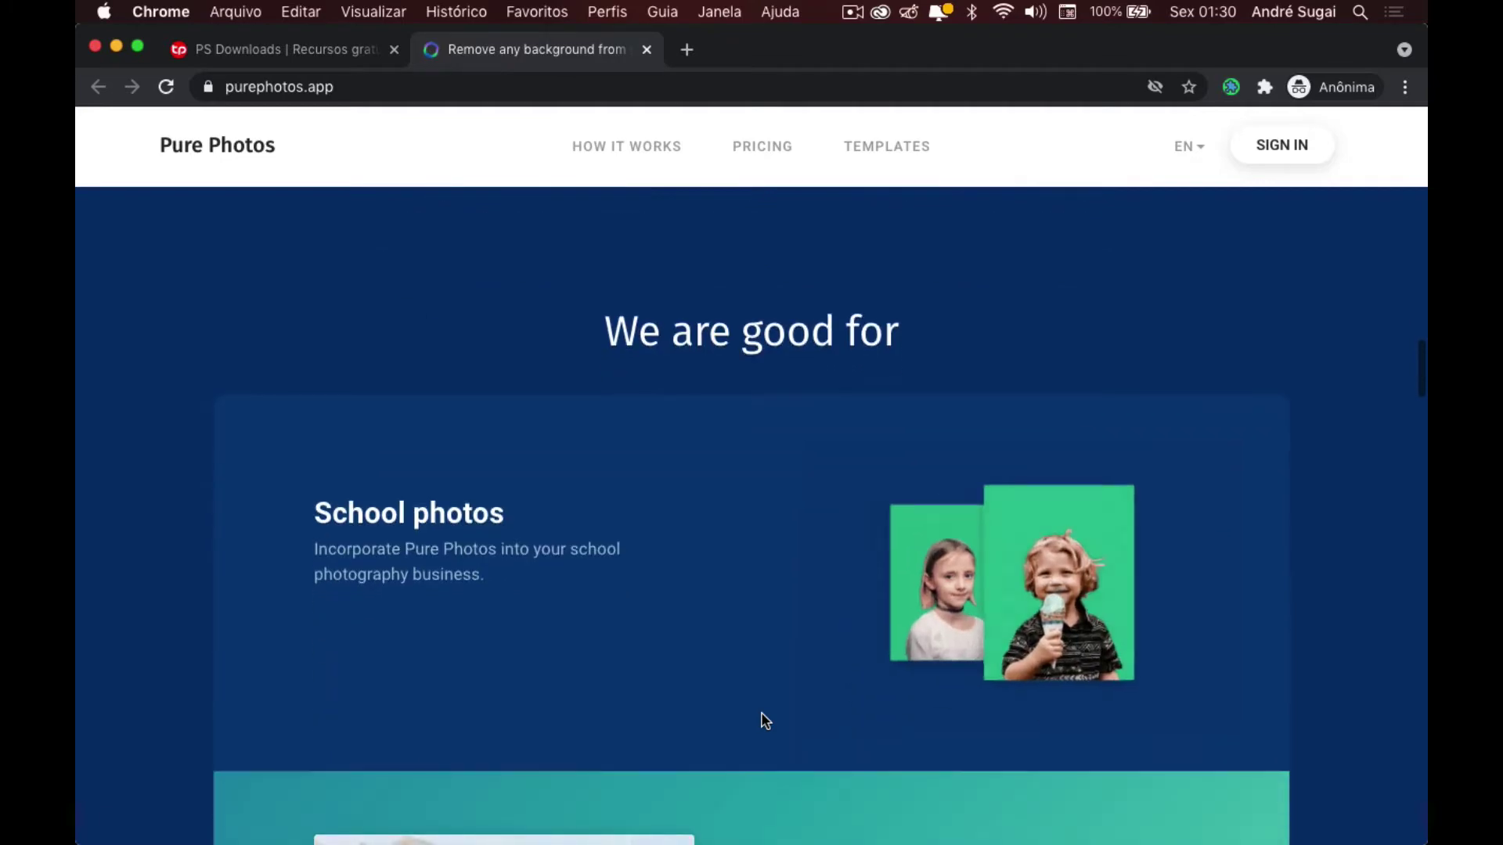
pyautogui.scroll(-2, 765, 720)
pyautogui.scroll(-1, 765, 720)
pyautogui.scroll(-4, 765, 720)
pyautogui.scroll(-2, 765, 720)
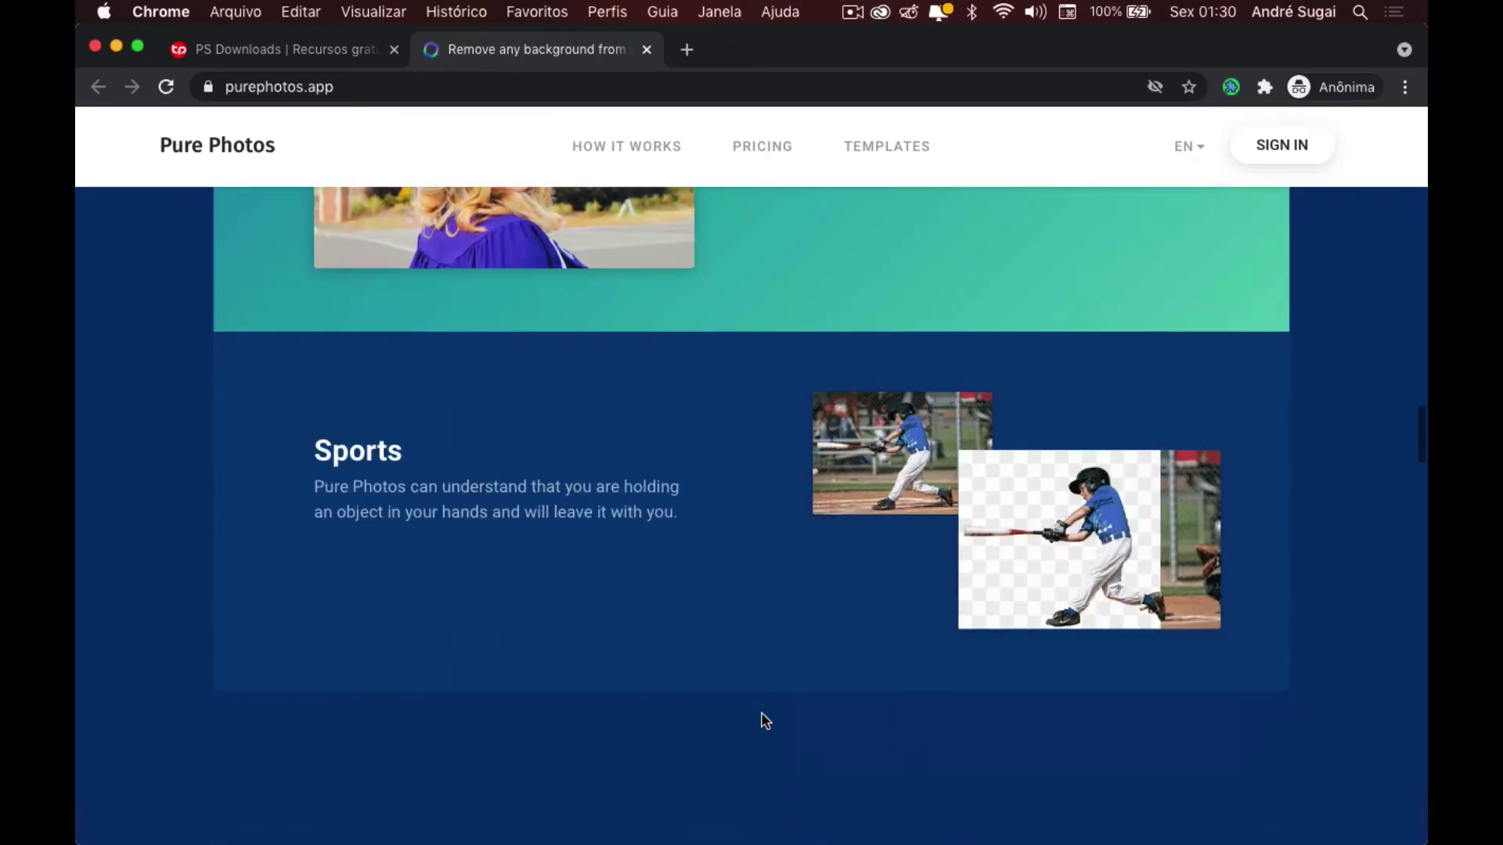
pyautogui.scroll(-2, 765, 721)
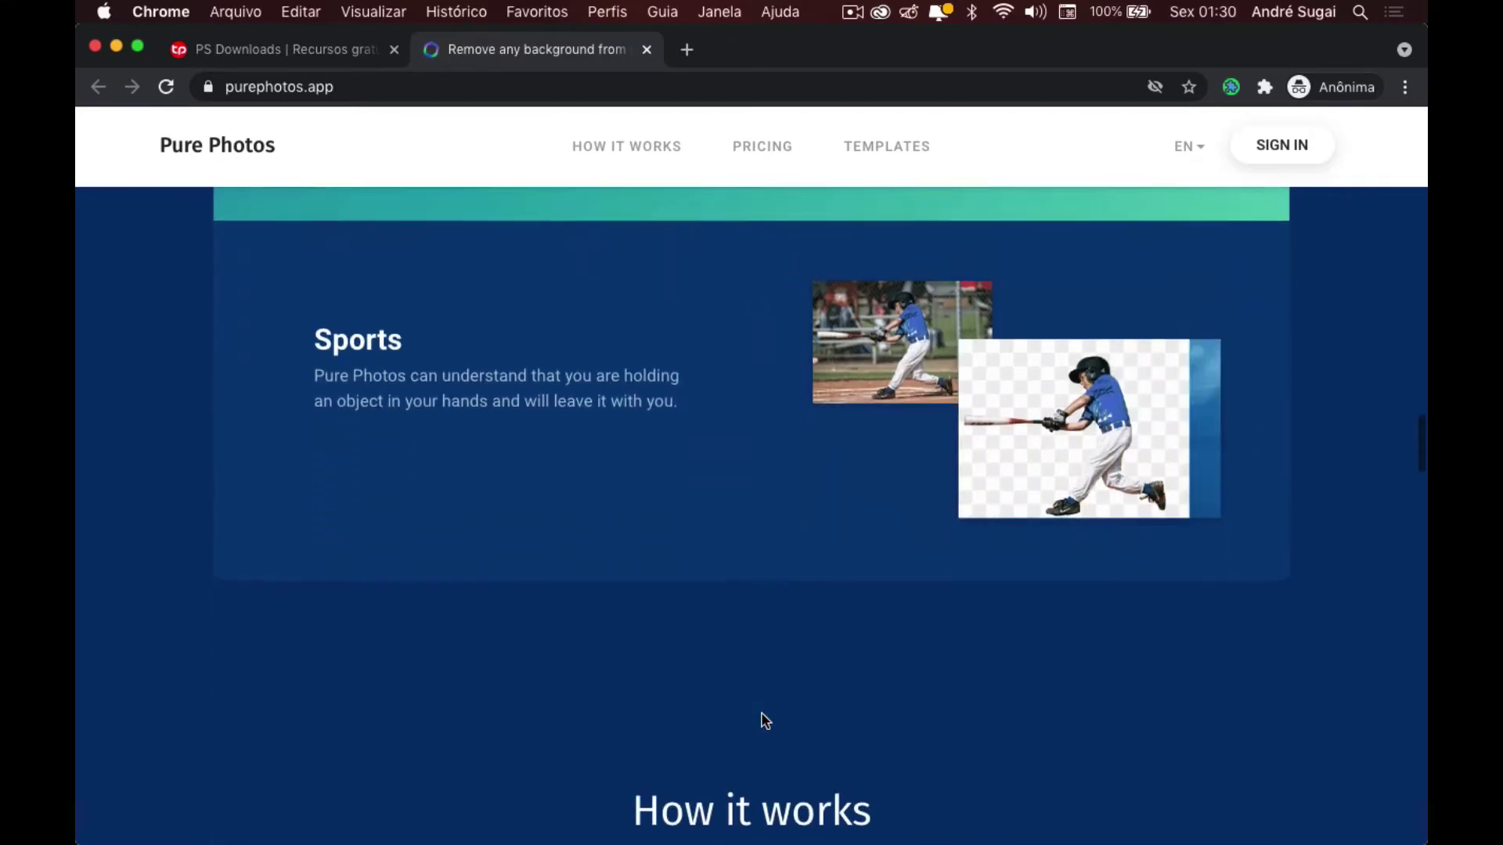
pyautogui.scroll(-1, 765, 721)
pyautogui.scroll(-2, 765, 721)
pyautogui.scroll(-3, 765, 720)
pyautogui.scroll(-1, 765, 720)
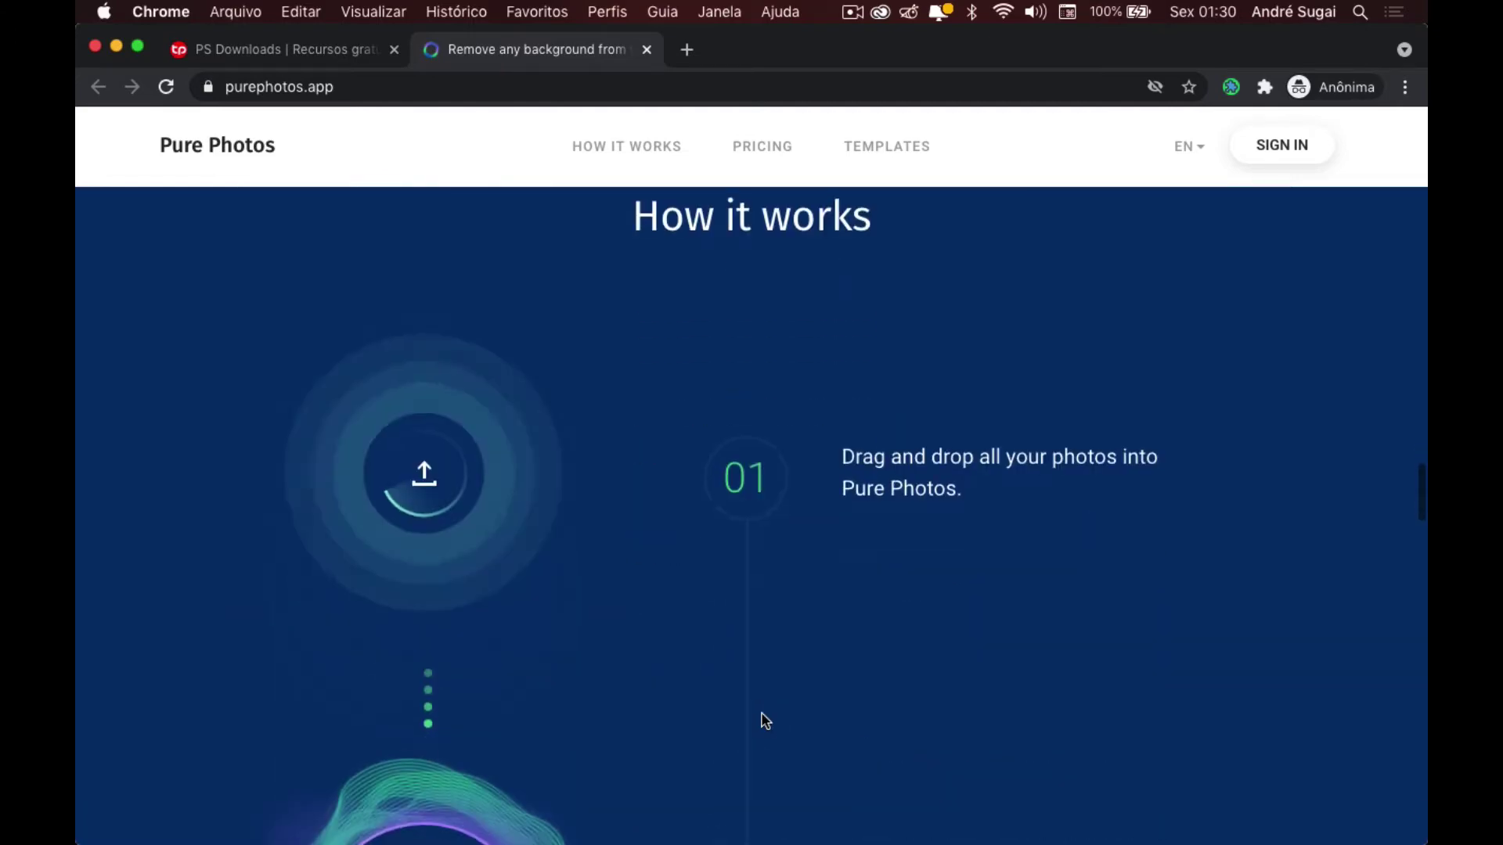
pyautogui.scroll(-2, 765, 720)
pyautogui.scroll(-3, 765, 720)
pyautogui.scroll(-4, 765, 720)
pyautogui.scroll(-2, 765, 720)
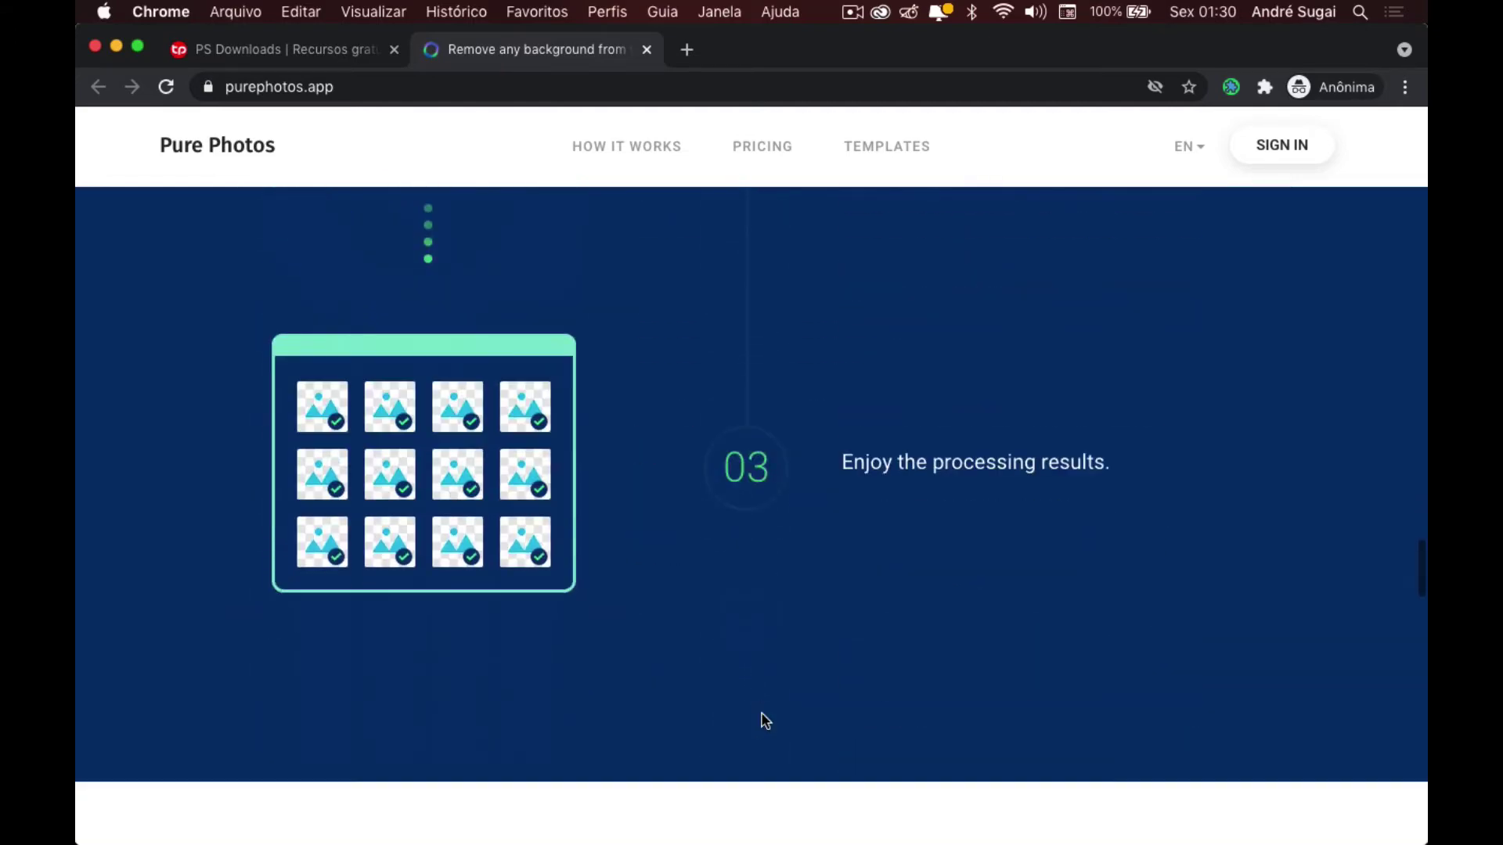
pyautogui.scroll(-6, 764, 720)
pyautogui.scroll(-3, 763, 718)
pyautogui.scroll(-1, 760, 714)
pyautogui.scroll(-1, 761, 714)
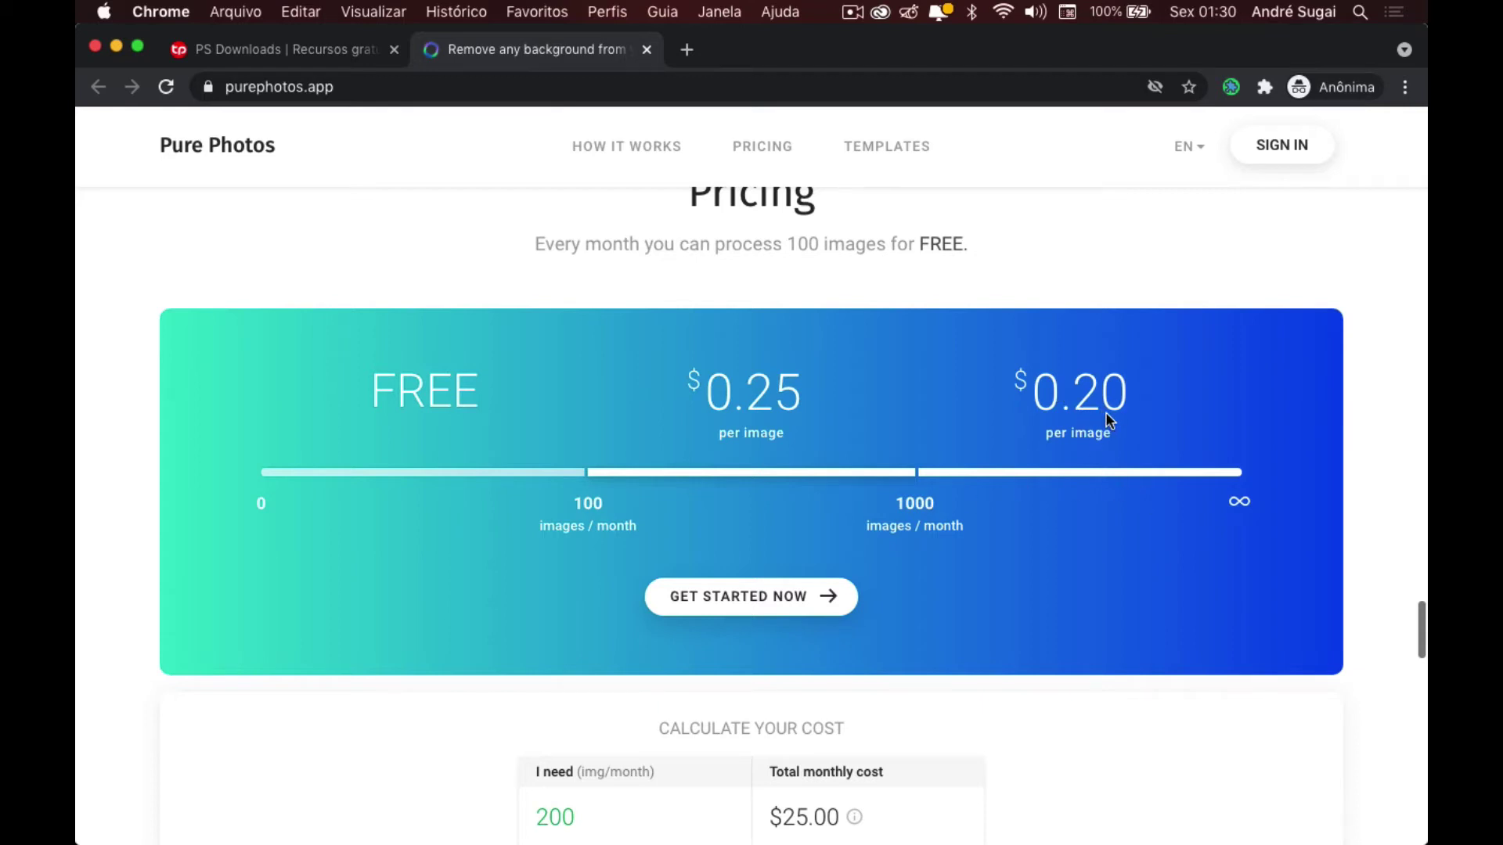
pyautogui.scroll(-4, 941, 579)
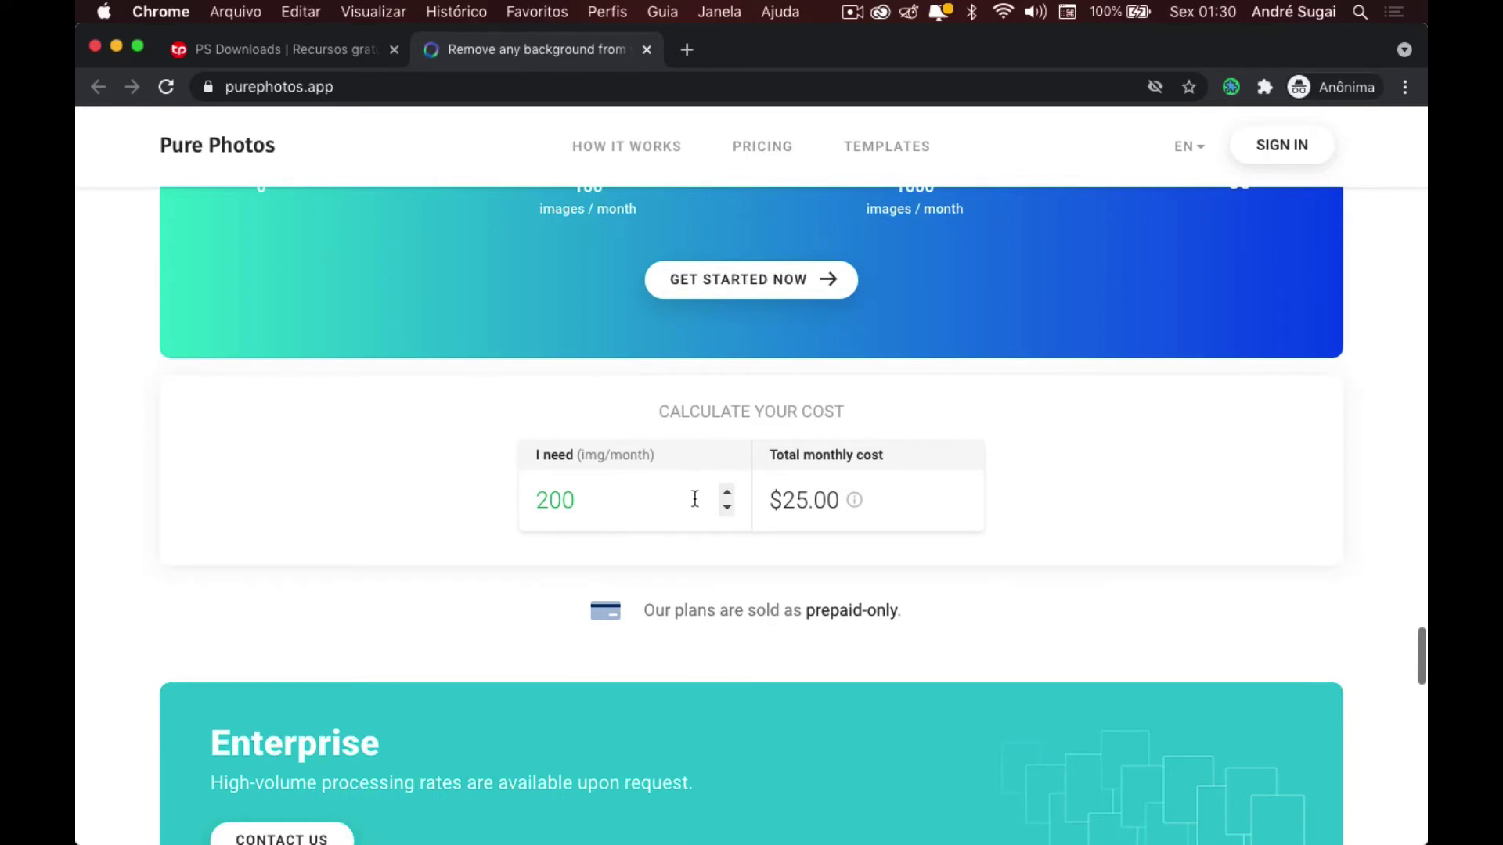
pyautogui.scroll(-2, 690, 628)
pyautogui.scroll(-2, 690, 627)
pyautogui.scroll(-3, 690, 628)
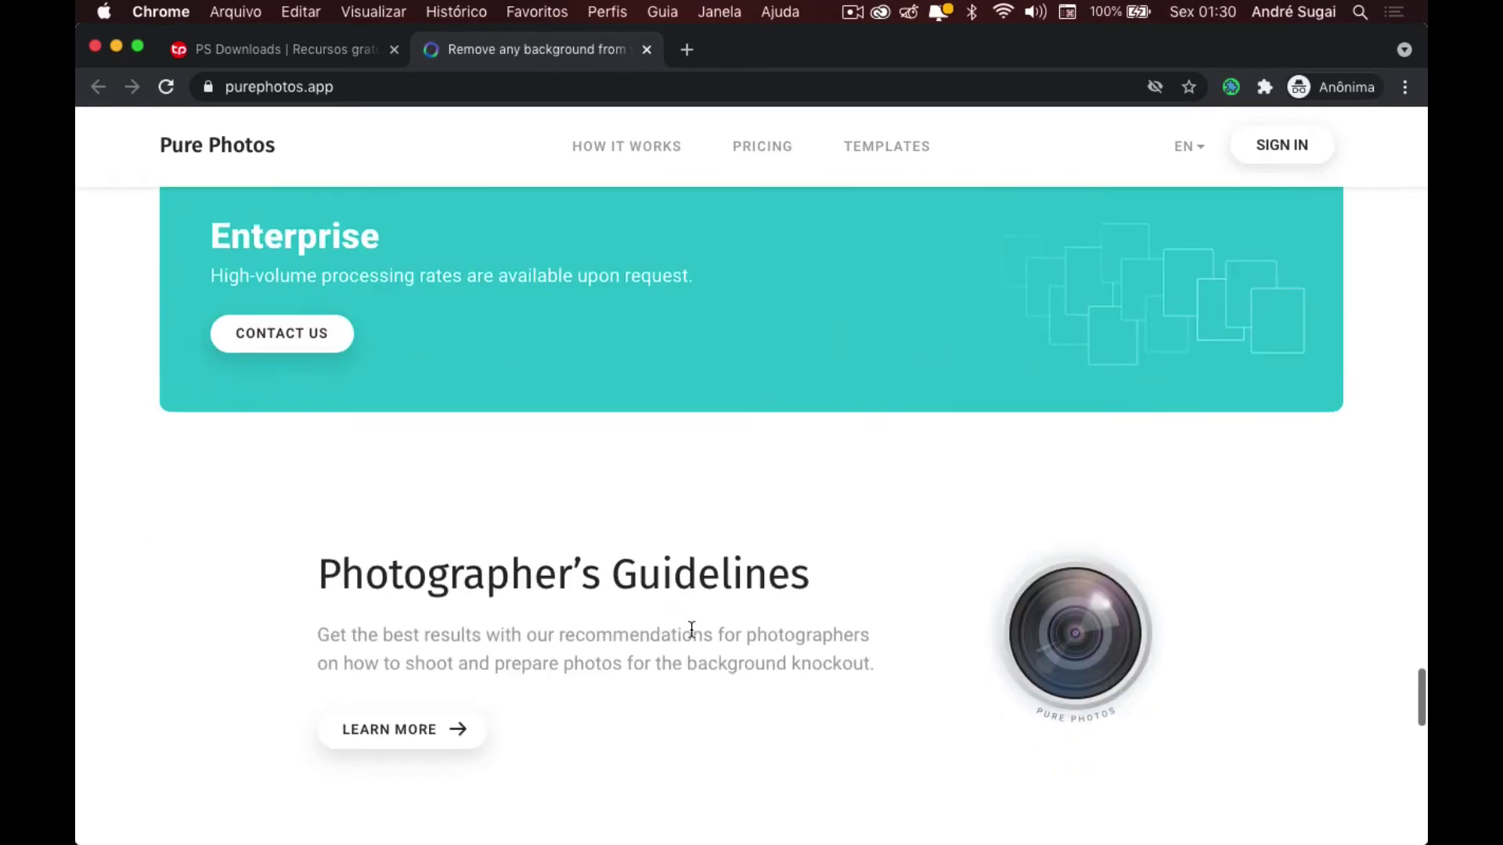
pyautogui.scroll(-4, 692, 629)
pyautogui.scroll(-4, 692, 629)
pyautogui.scroll(-2, 692, 629)
pyautogui.scroll(-2, 693, 636)
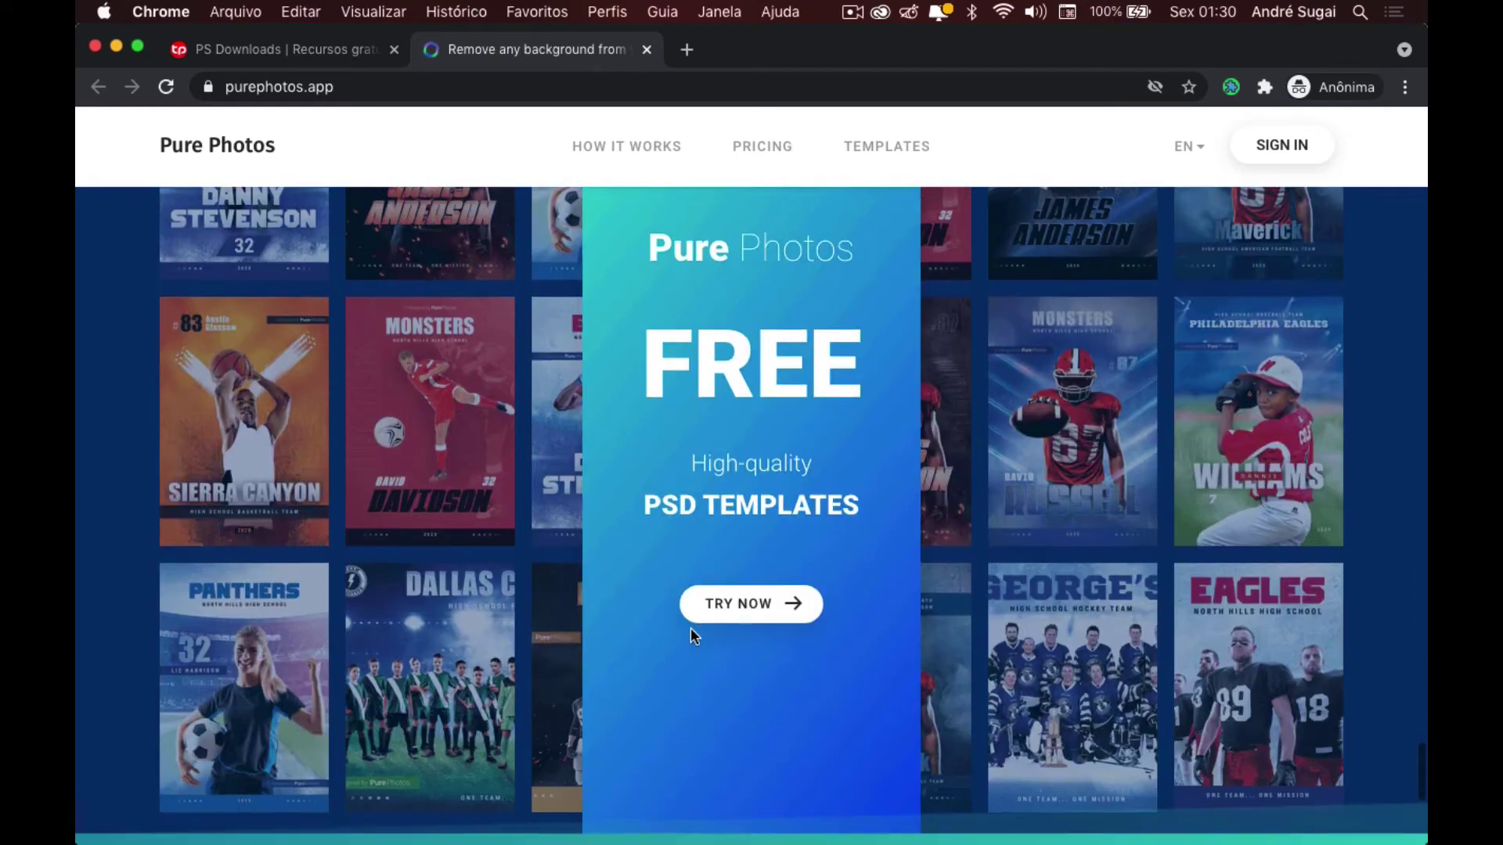
pyautogui.scroll(-2, 692, 636)
pyautogui.scroll(-1, 692, 636)
pyautogui.scroll(2, 692, 636)
pyautogui.scroll(1, 692, 636)
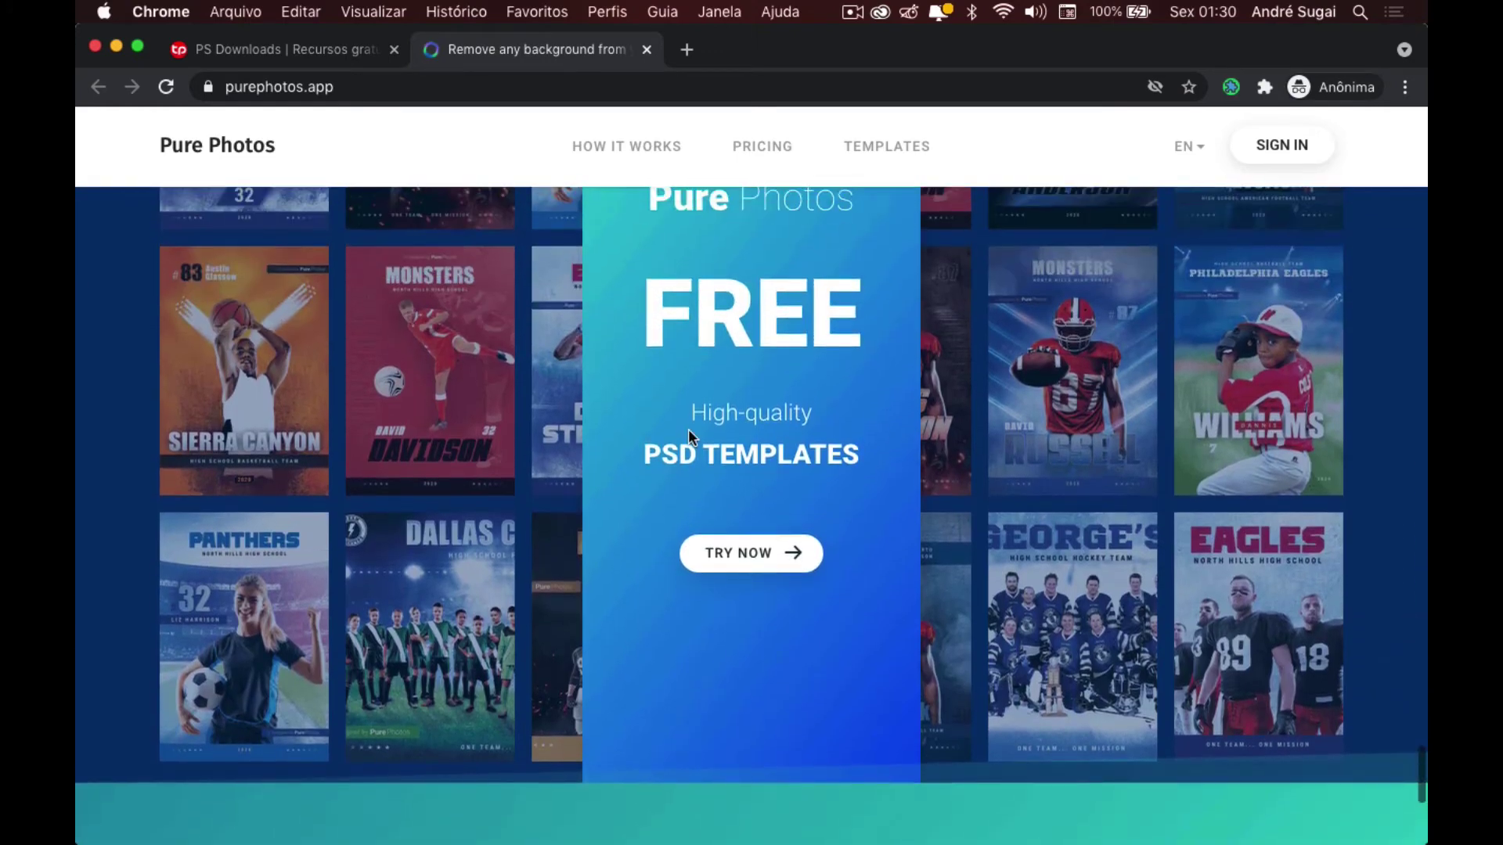
pyautogui.scroll(3, 688, 430)
pyautogui.scroll(-1, 688, 431)
pyautogui.scroll(-1, 688, 430)
pyautogui.scroll(-4, 687, 430)
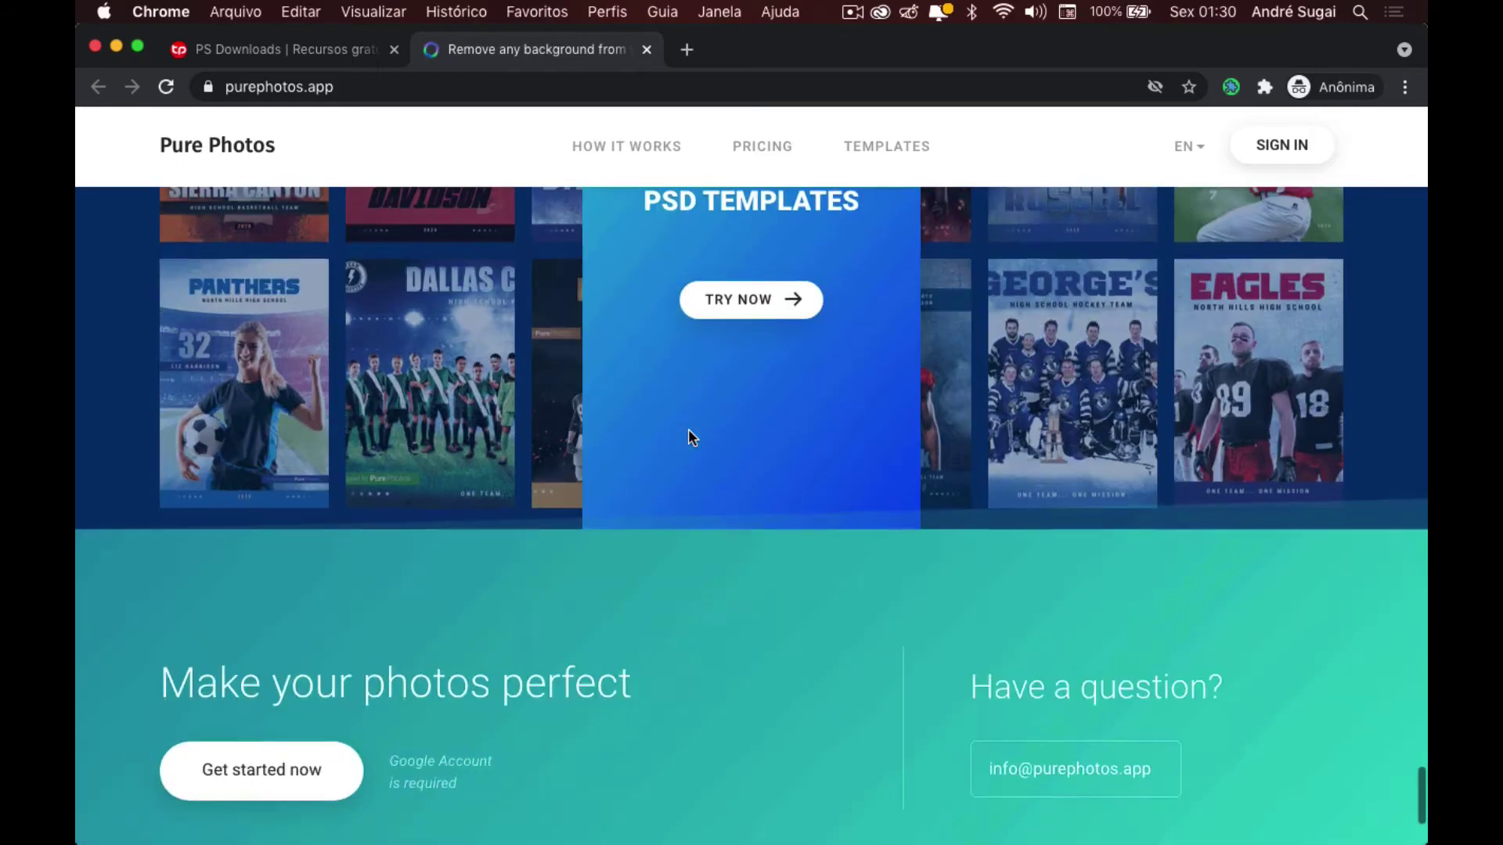
pyautogui.scroll(-3, 692, 437)
pyautogui.scroll(2, 691, 436)
pyautogui.scroll(20, 692, 437)
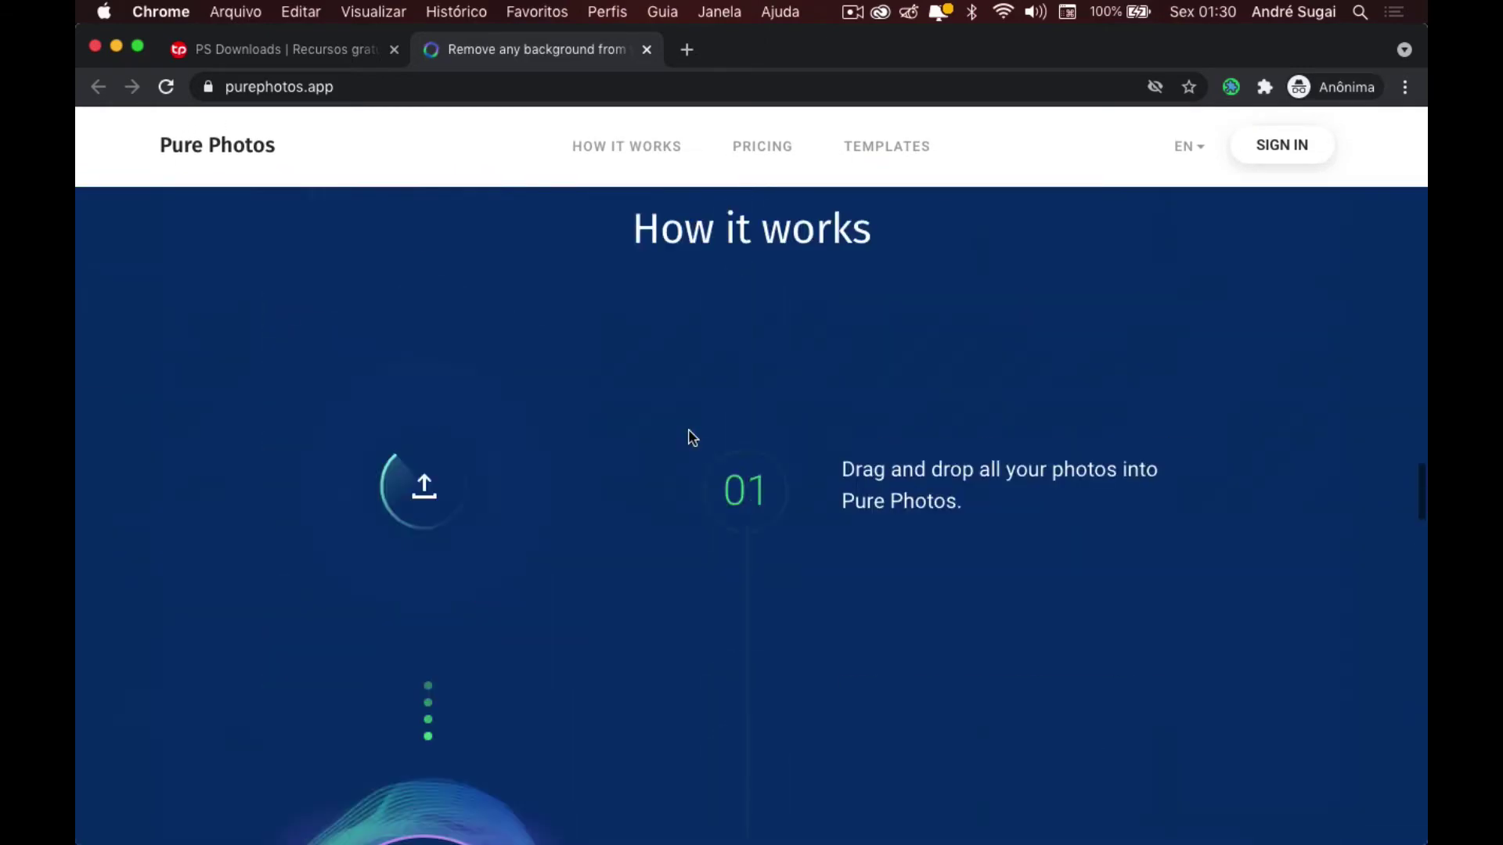
pyautogui.scroll(15, 691, 437)
pyautogui.scroll(3, 689, 429)
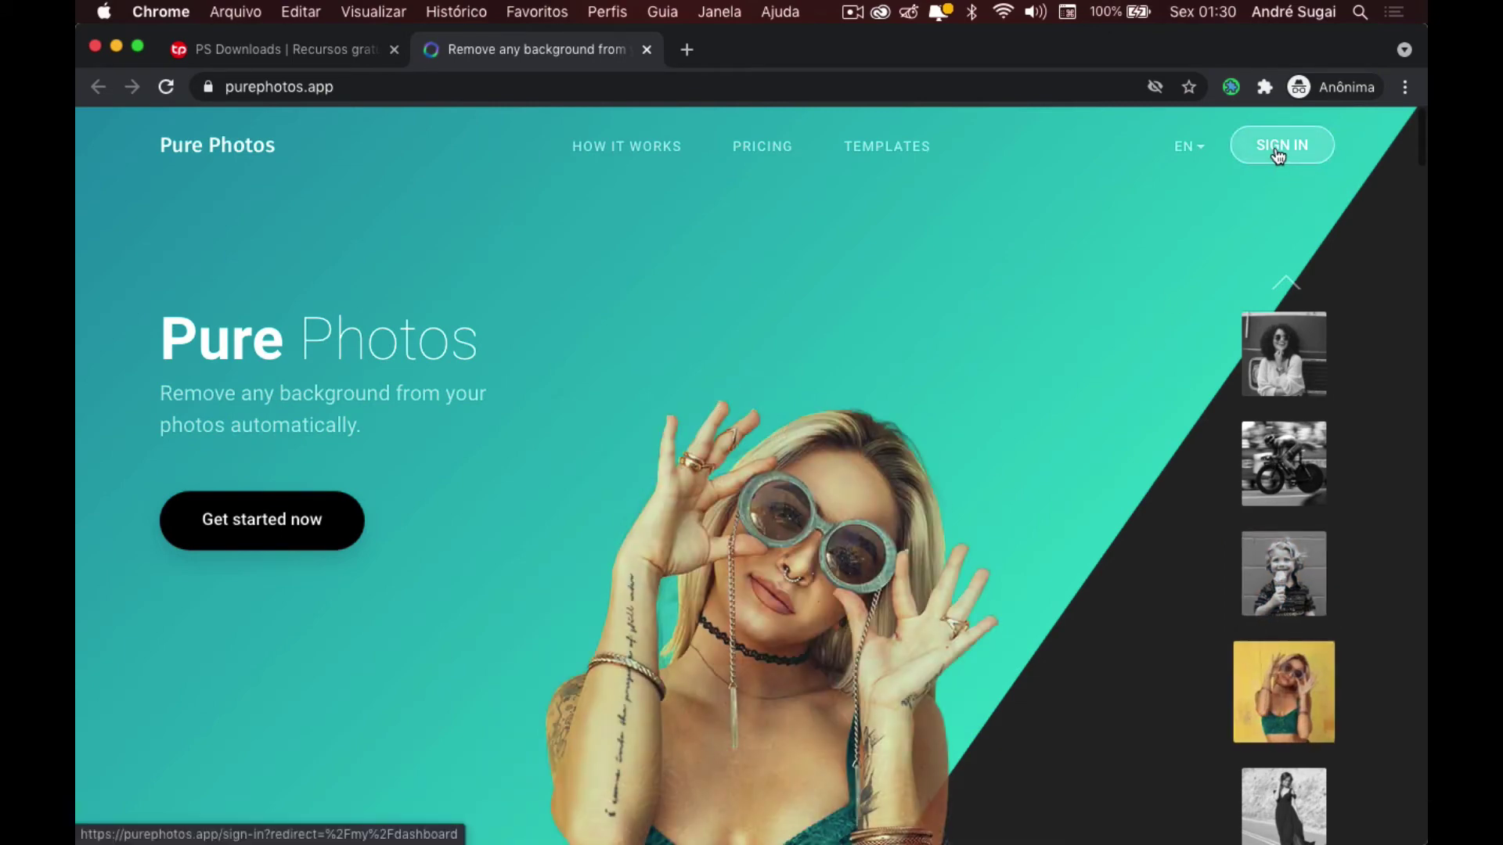
# - Sign in and review the dashboard's $0 balance, 100 available images, drop area and latest orders
pyautogui.click(1278, 151)
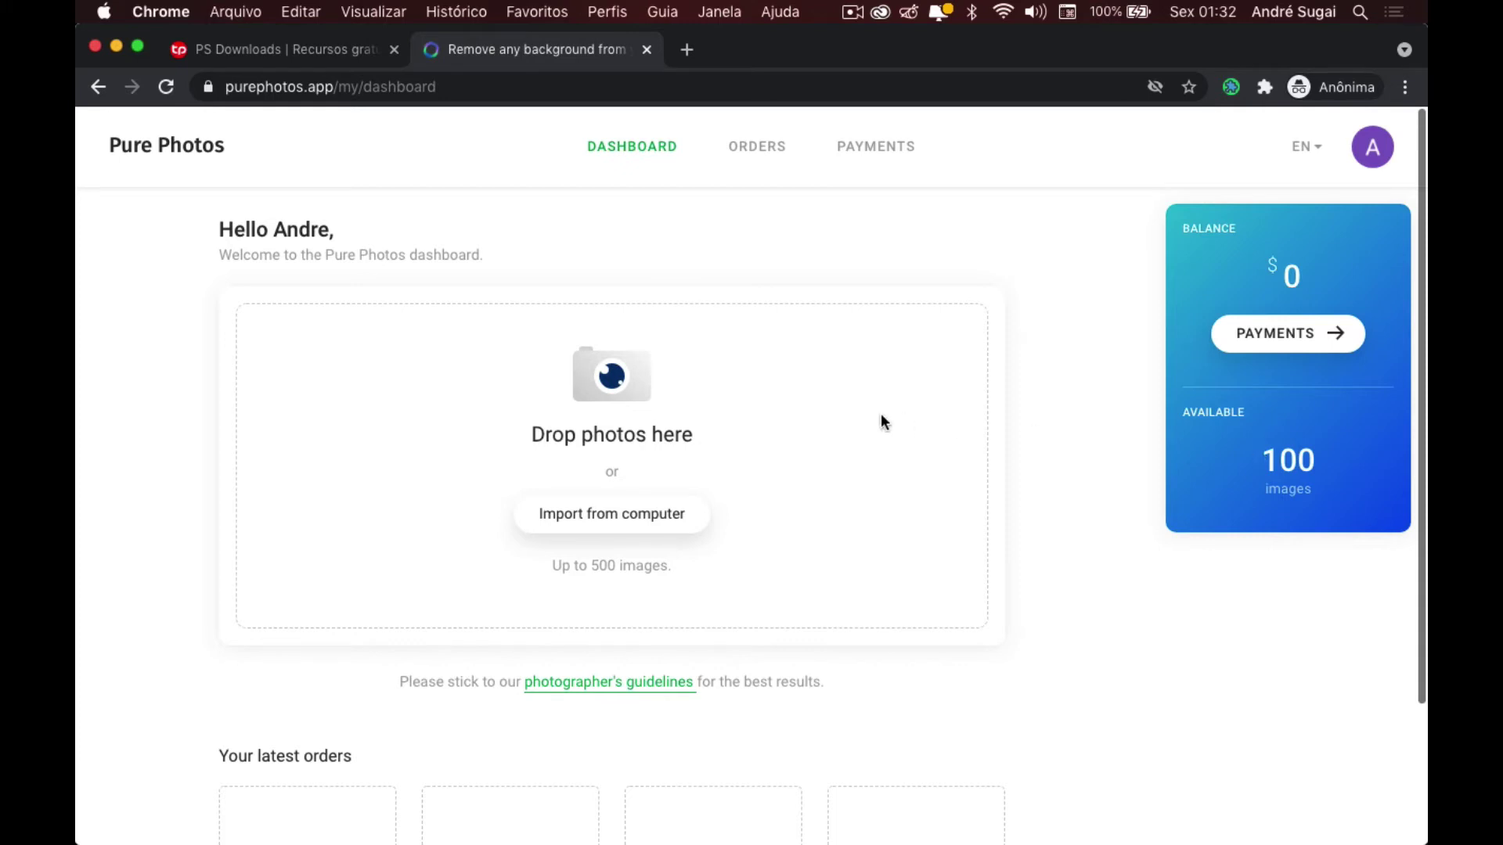
pyautogui.click(604, 513)
pyautogui.scroll(-2, 630, 576)
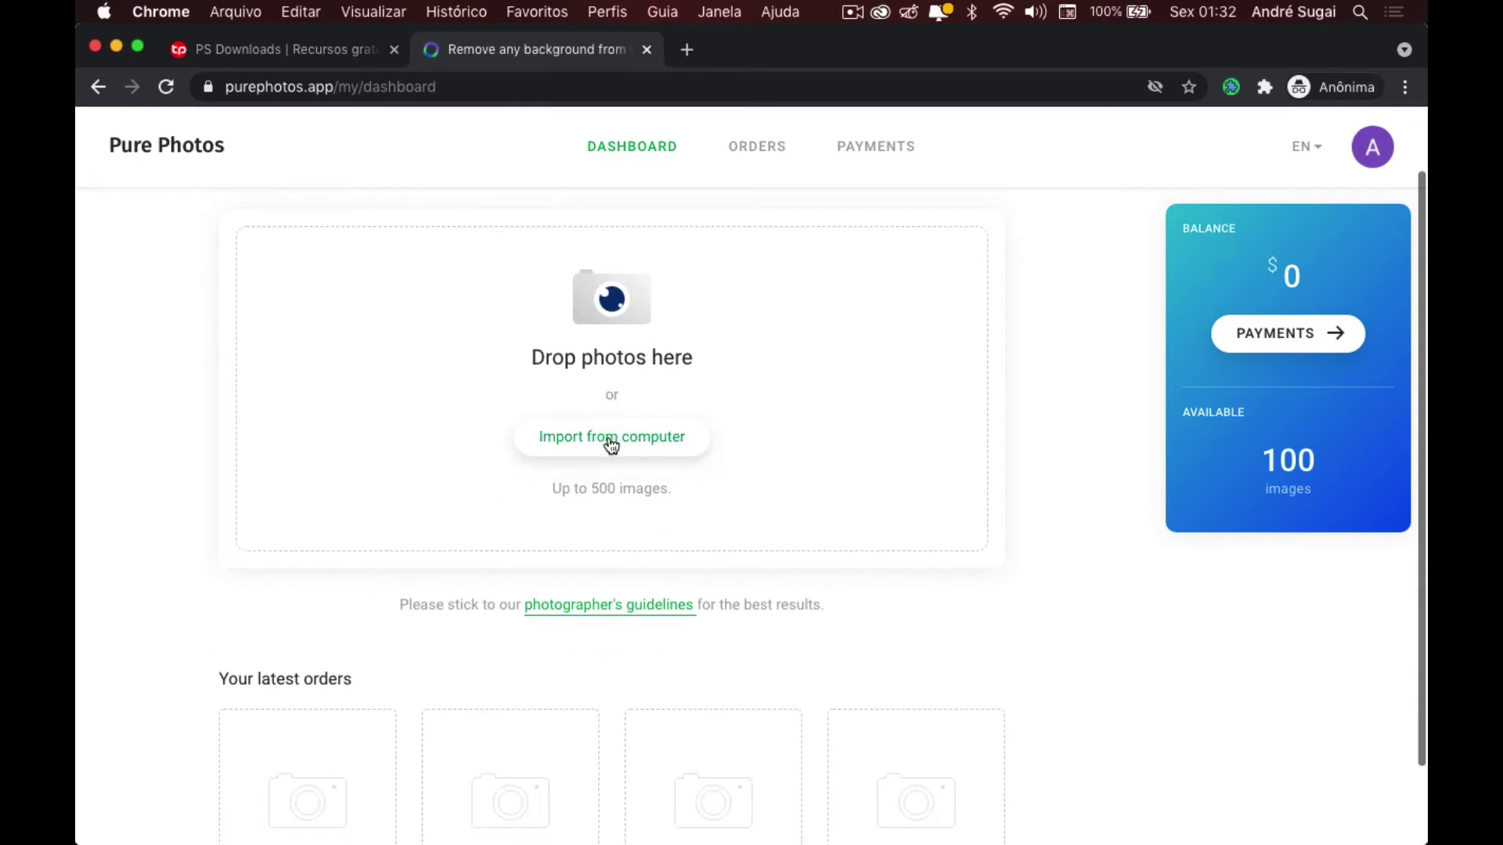
pyautogui.scroll(-1, 603, 529)
pyautogui.scroll(-1, 604, 529)
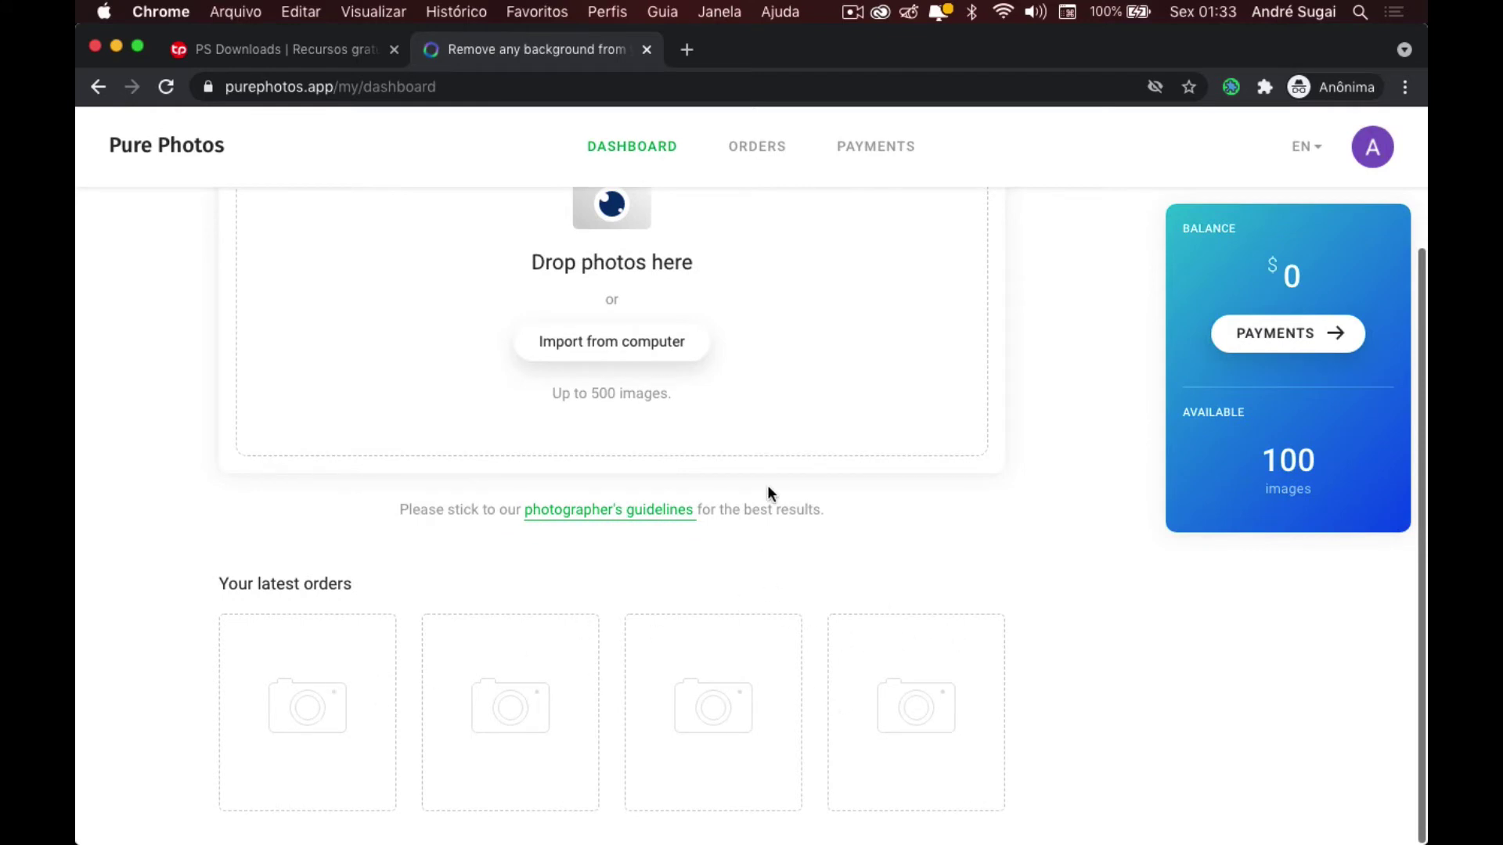
pyautogui.scroll(4, 767, 493)
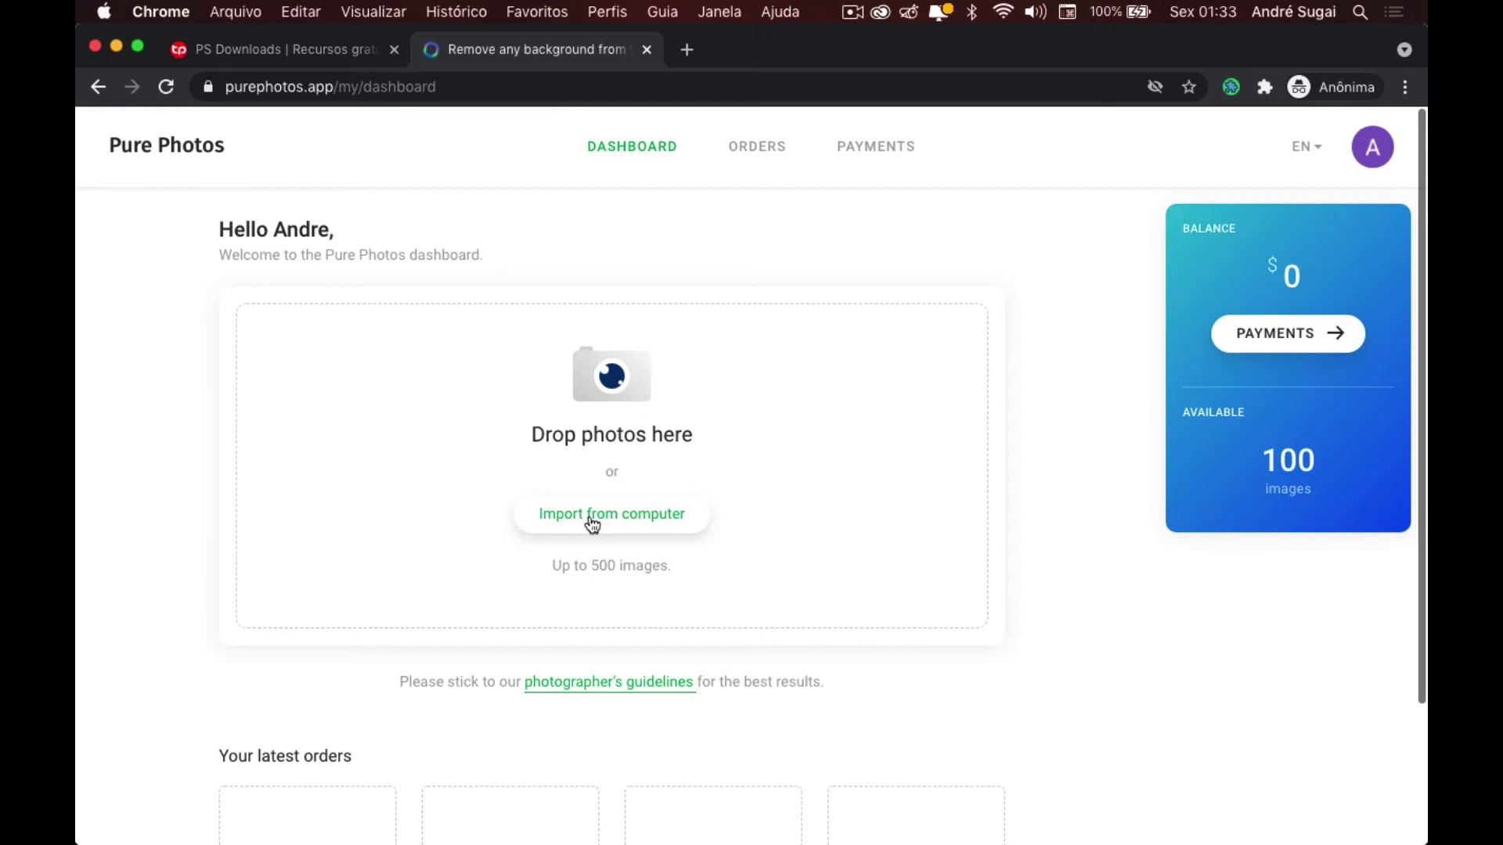
# - Import a photo from the computer's Vídeos > 04-2021 folder
pyautogui.click(592, 524)
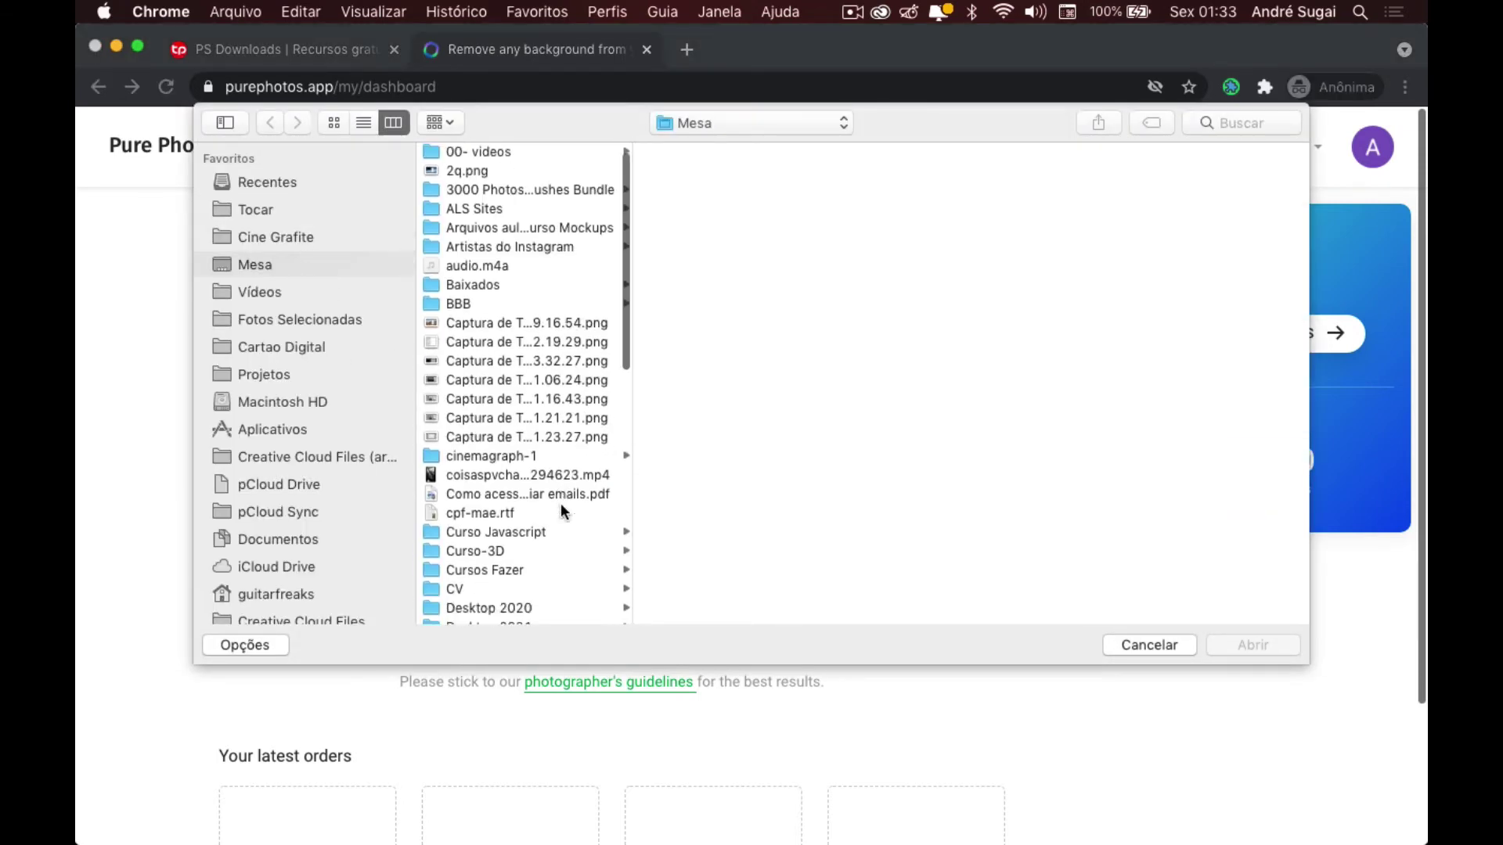
pyautogui.scroll(-10, 561, 502)
pyautogui.scroll(10, 561, 502)
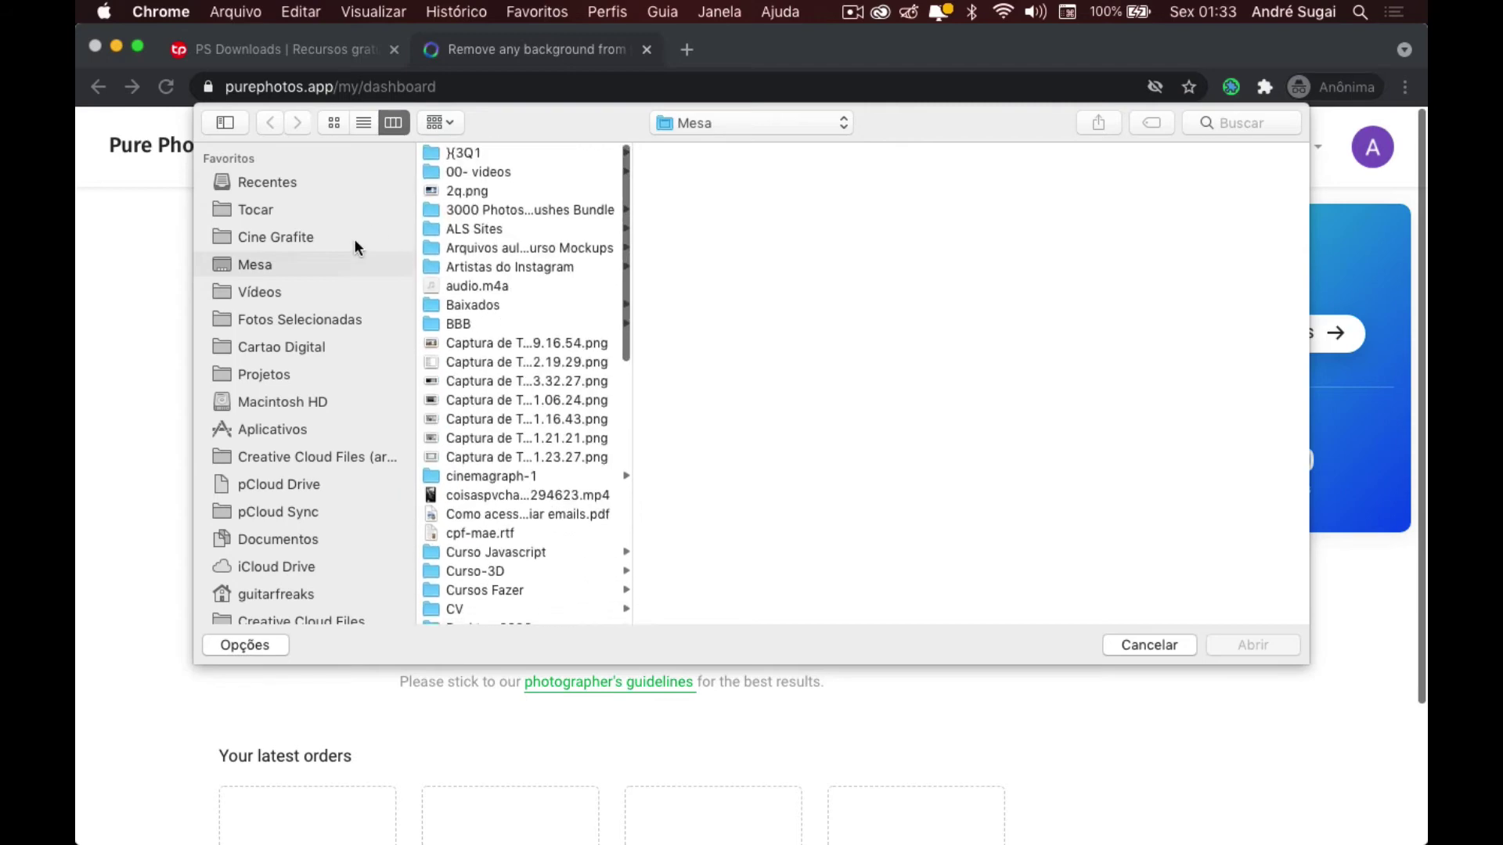
pyautogui.click(302, 290)
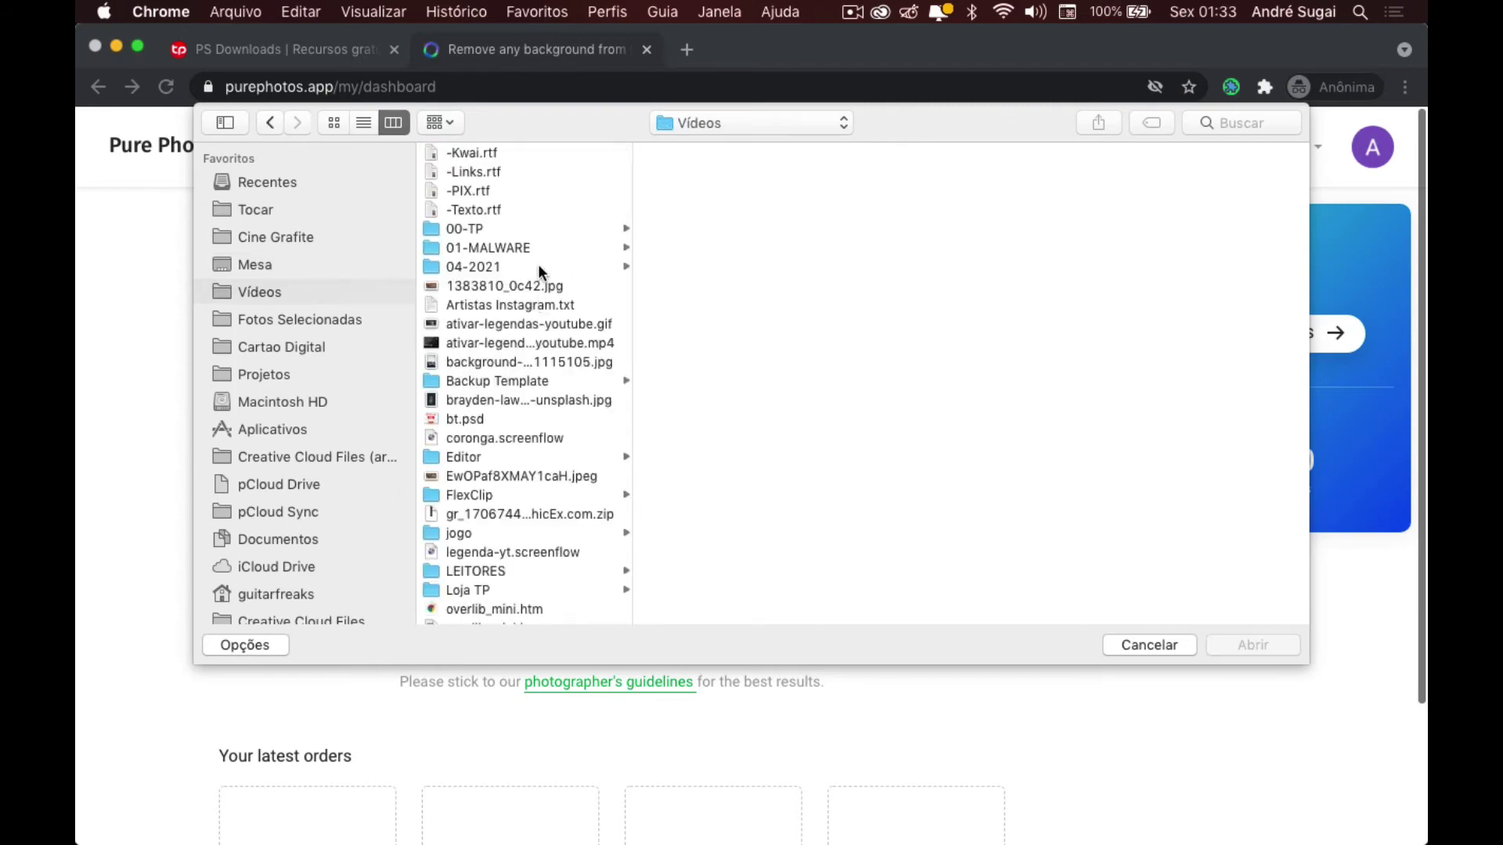
pyautogui.click(538, 266)
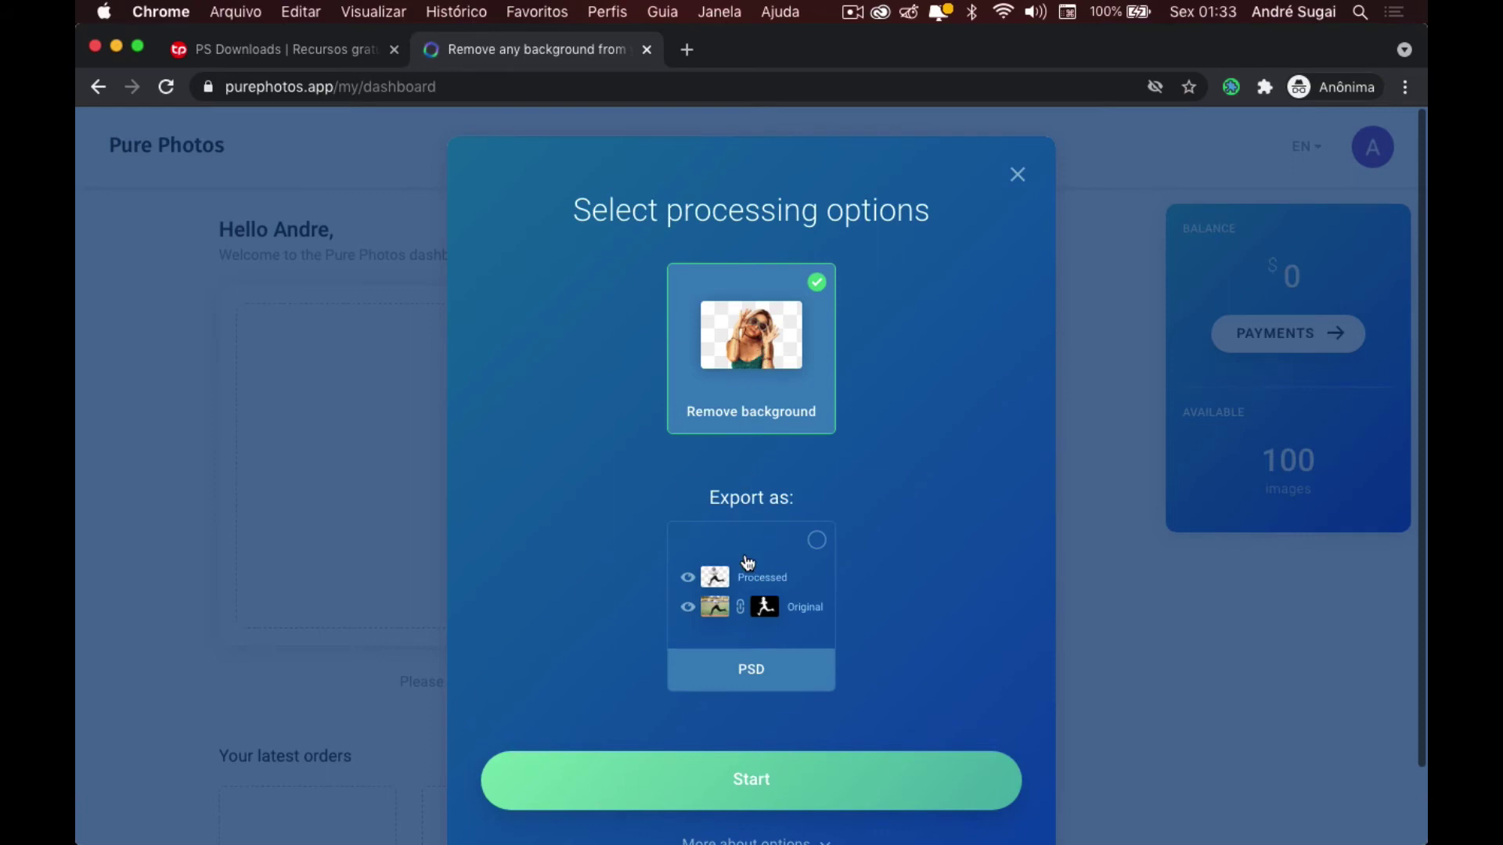
# - Start processing c-d-x-PDX_a_82obo-unsplash.jpg with Remove background checked
pyautogui.scroll(-2, 751, 623)
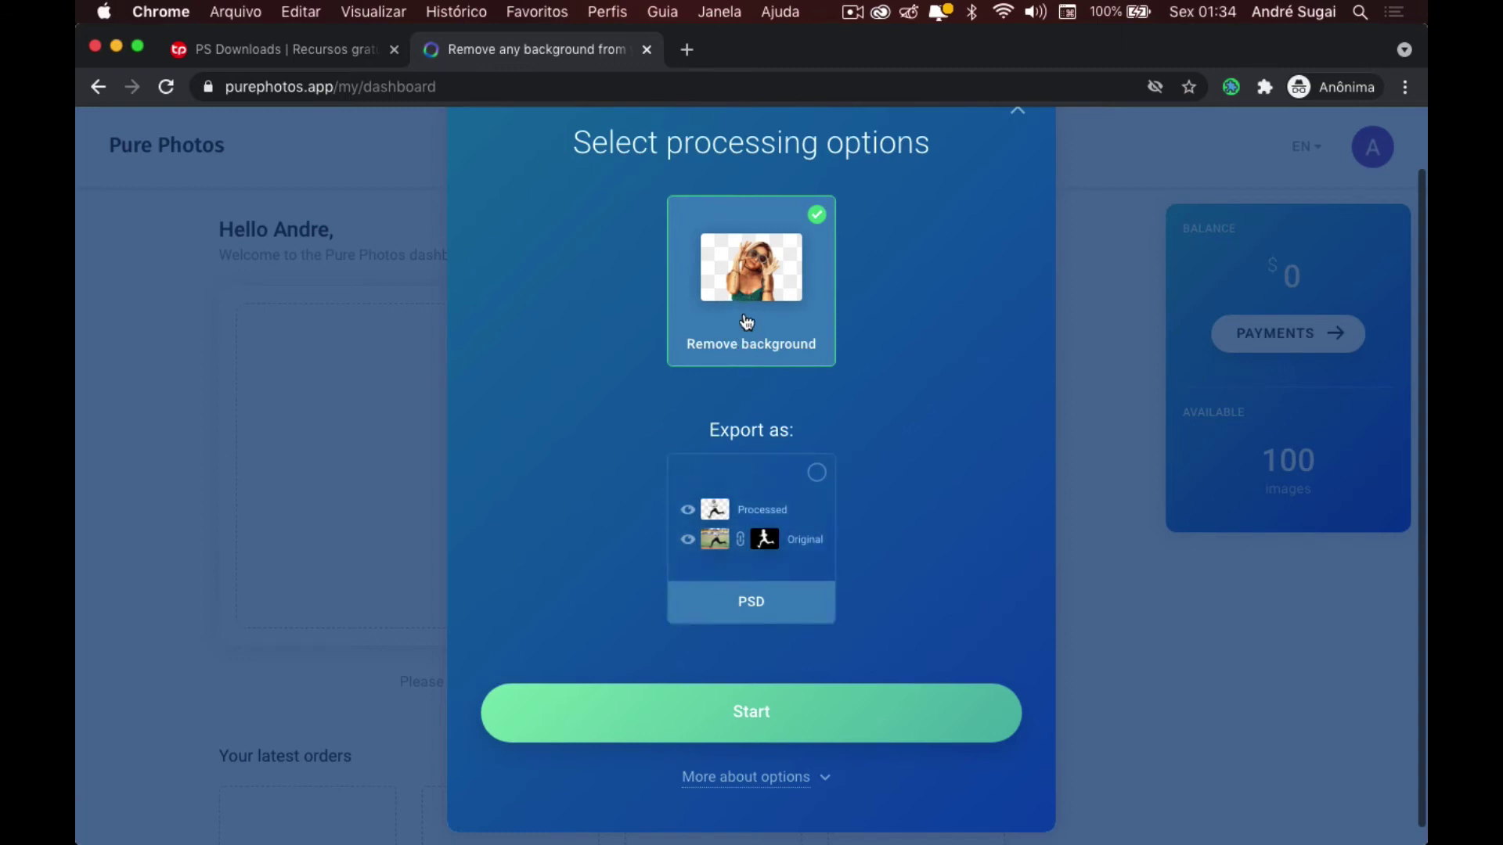
pyautogui.scroll(-1, 746, 344)
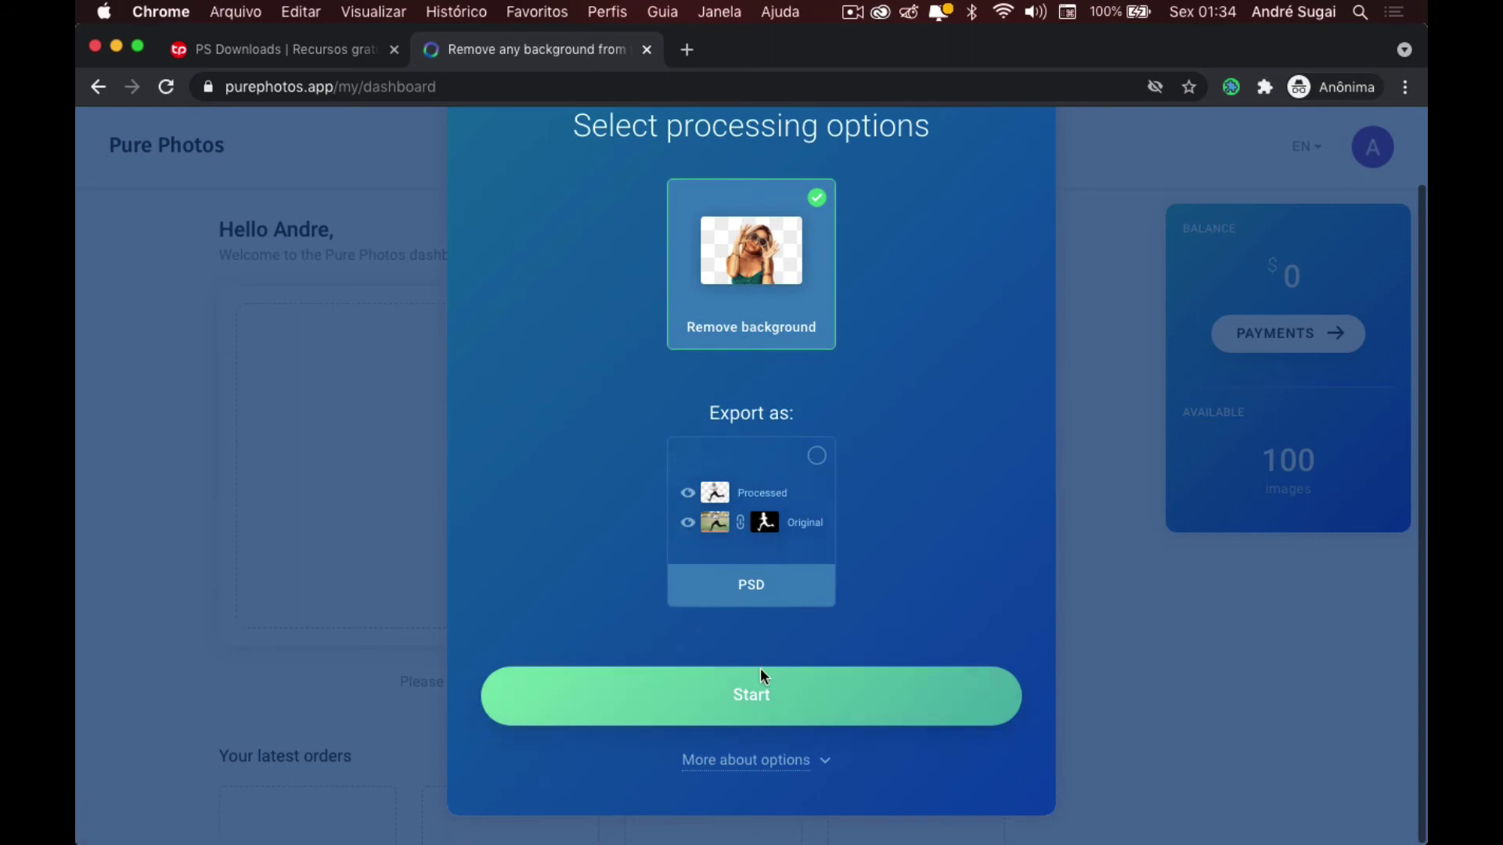
pyautogui.click(758, 706)
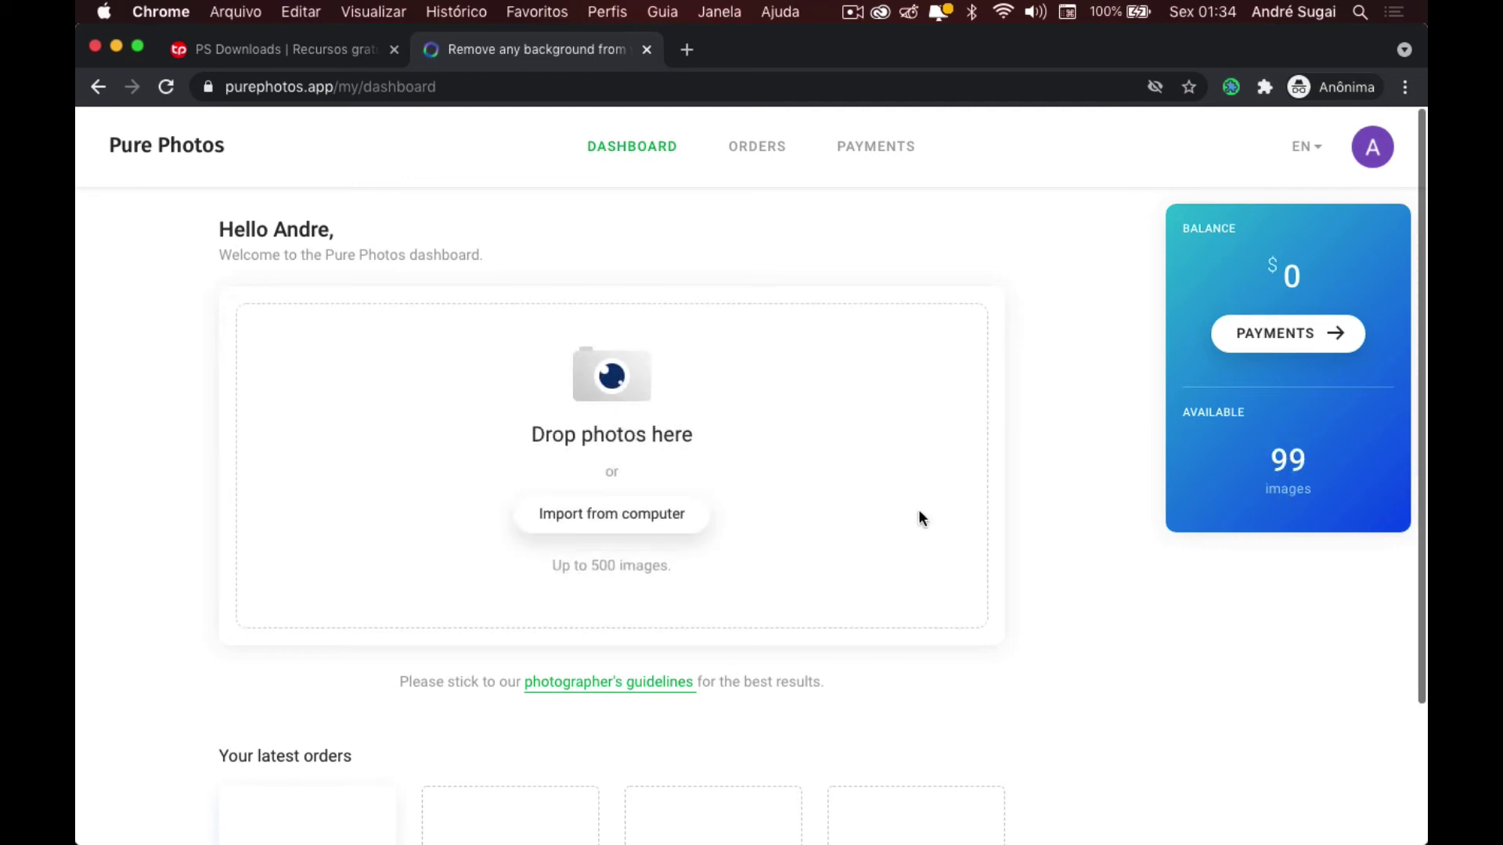
# - Open the first card under Your latest orders in Order Preview
pyautogui.scroll(-2, 795, 613)
pyautogui.scroll(-2, 795, 618)
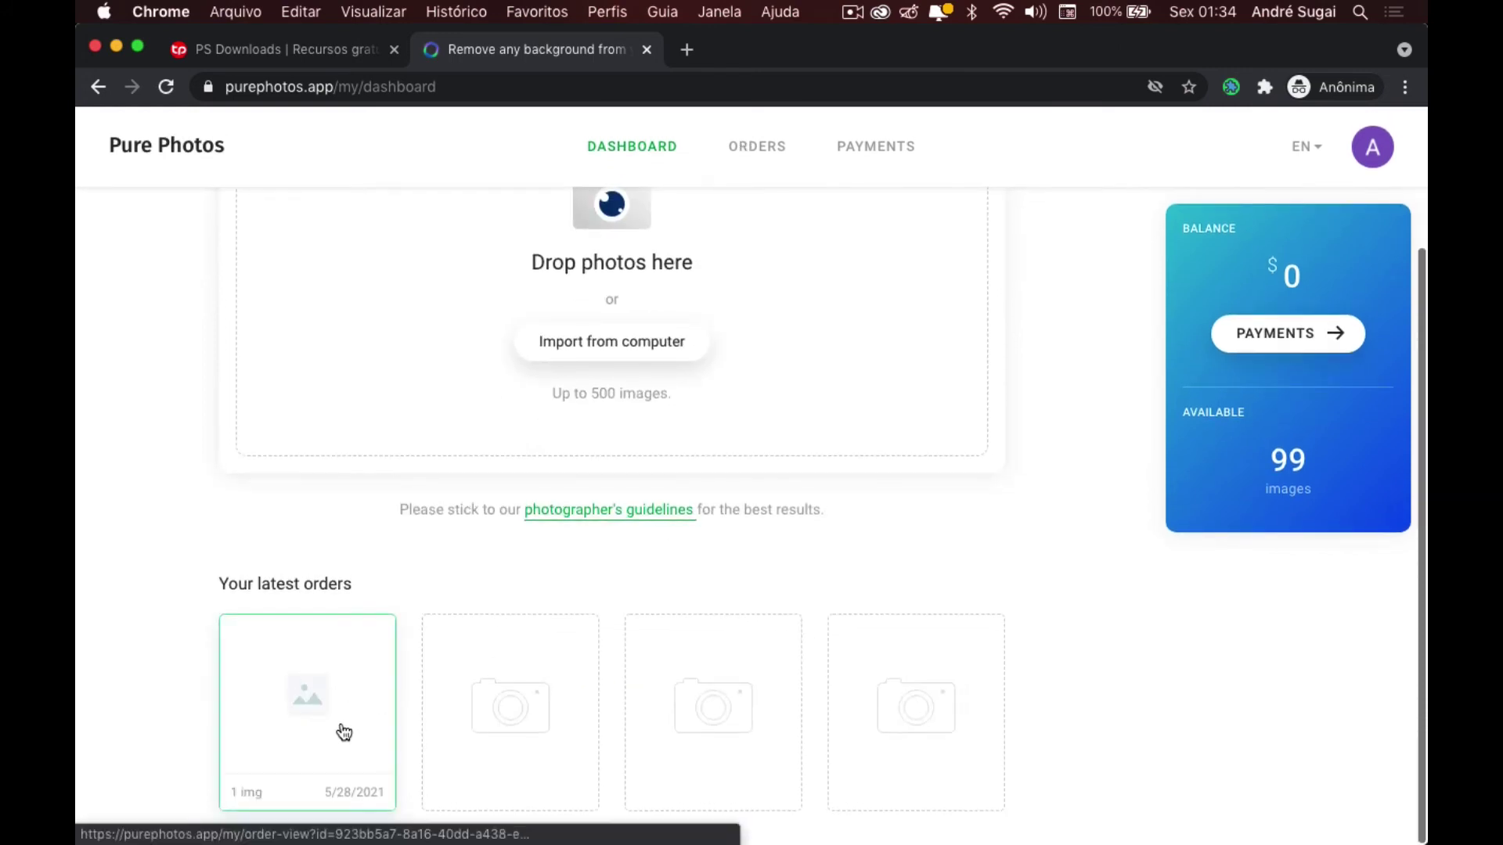
pyautogui.click(303, 707)
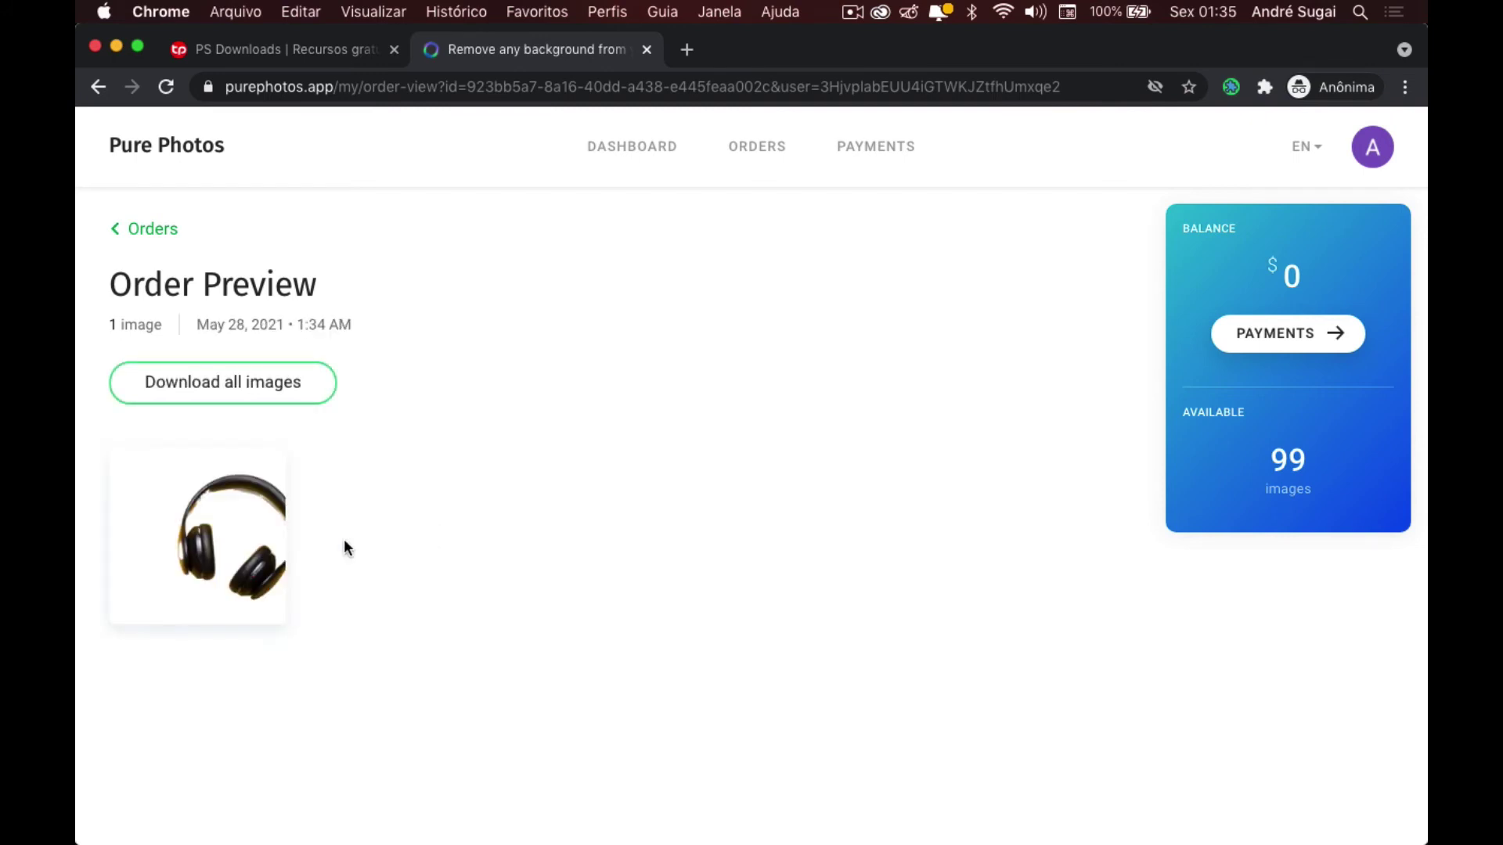
pyautogui.moveTo(197, 536)
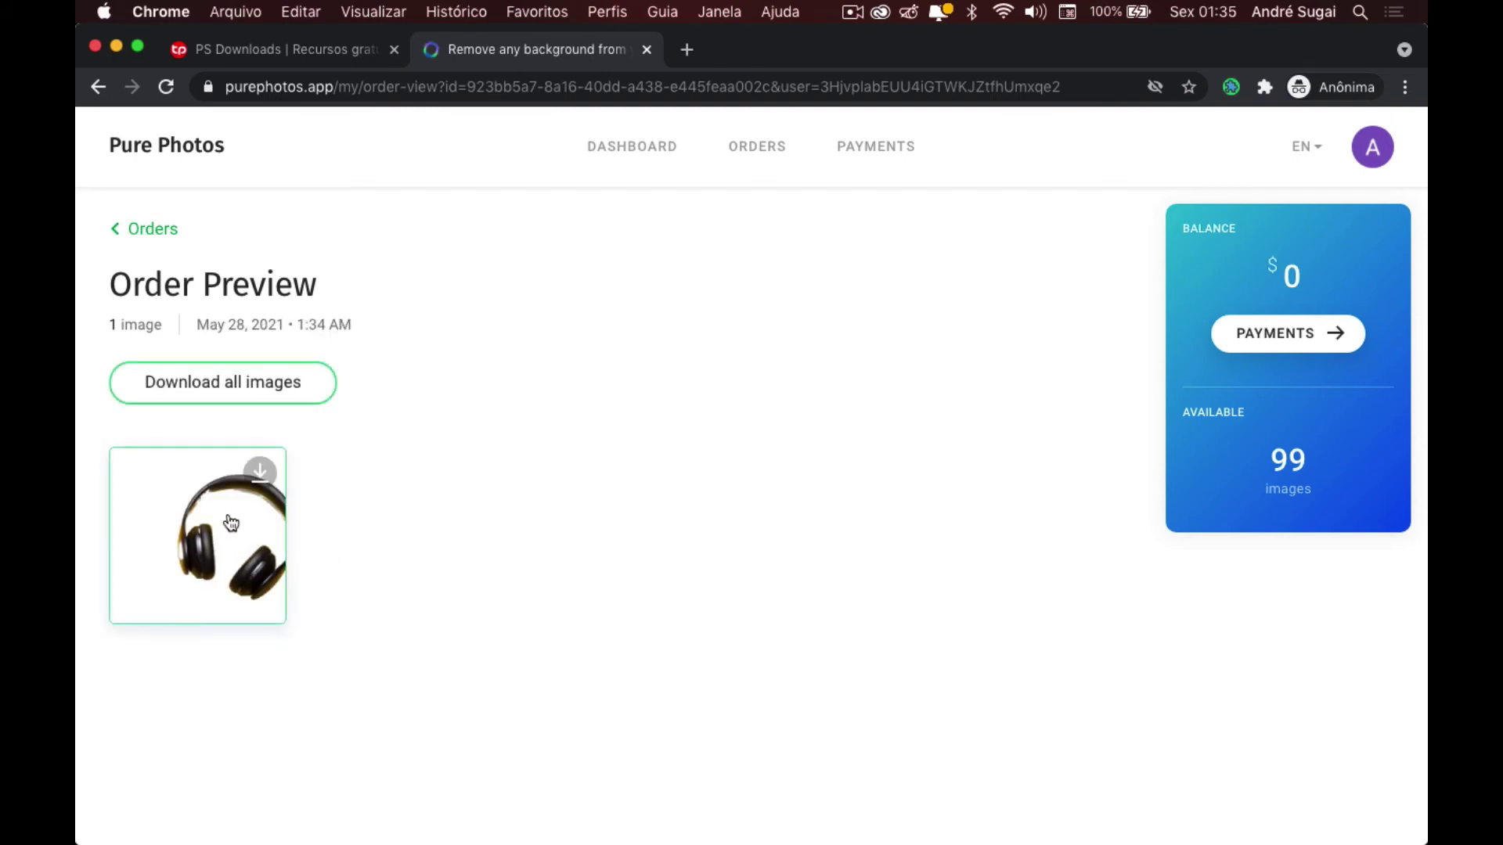
# - Show the cut-out headphones full screen on dark, original yellow photo, then white backgrounds
pyautogui.click(226, 557)
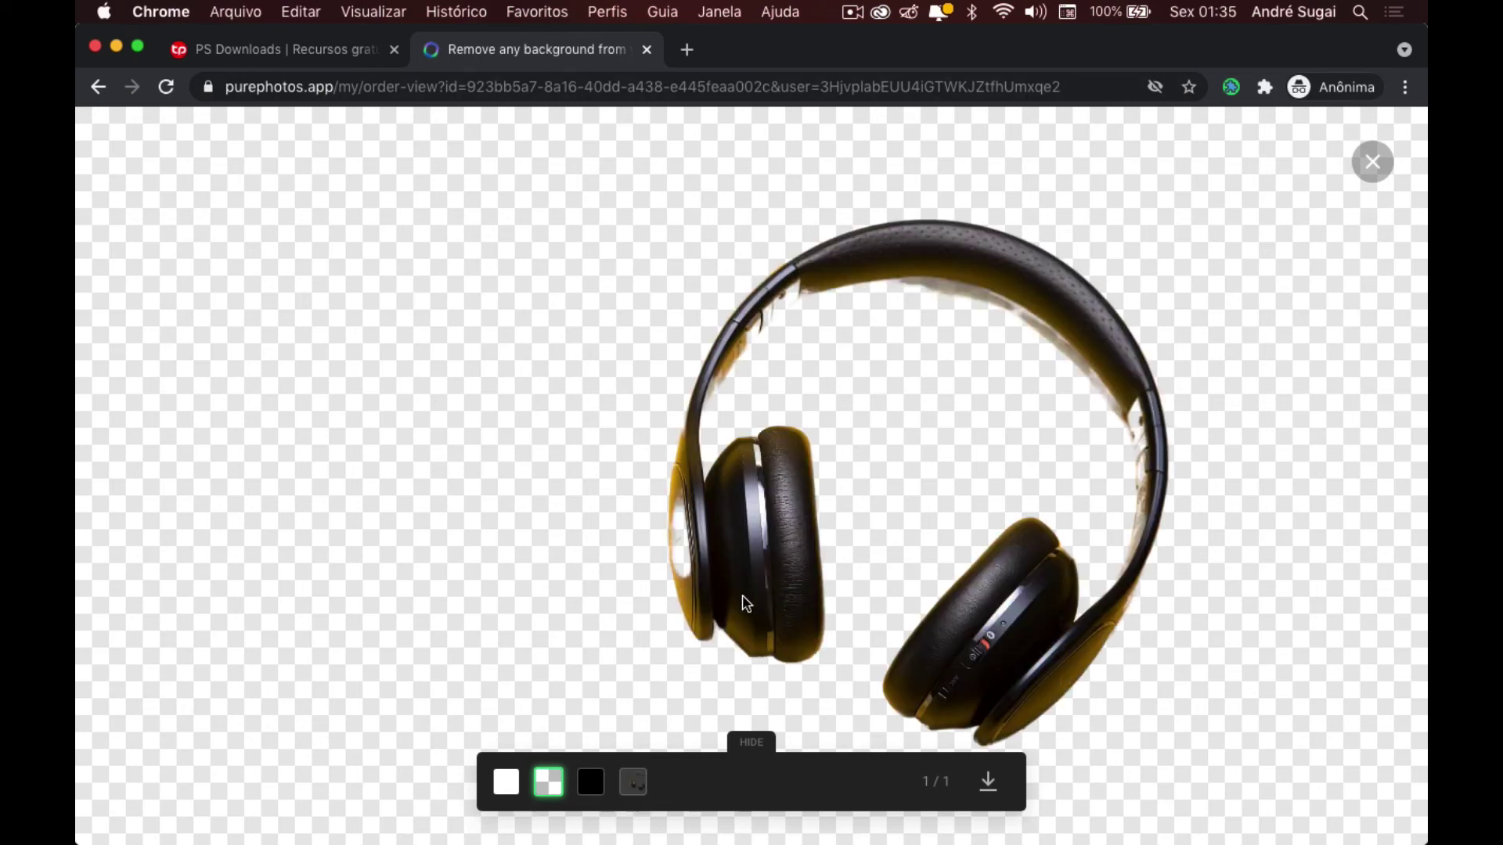
pyautogui.click(593, 785)
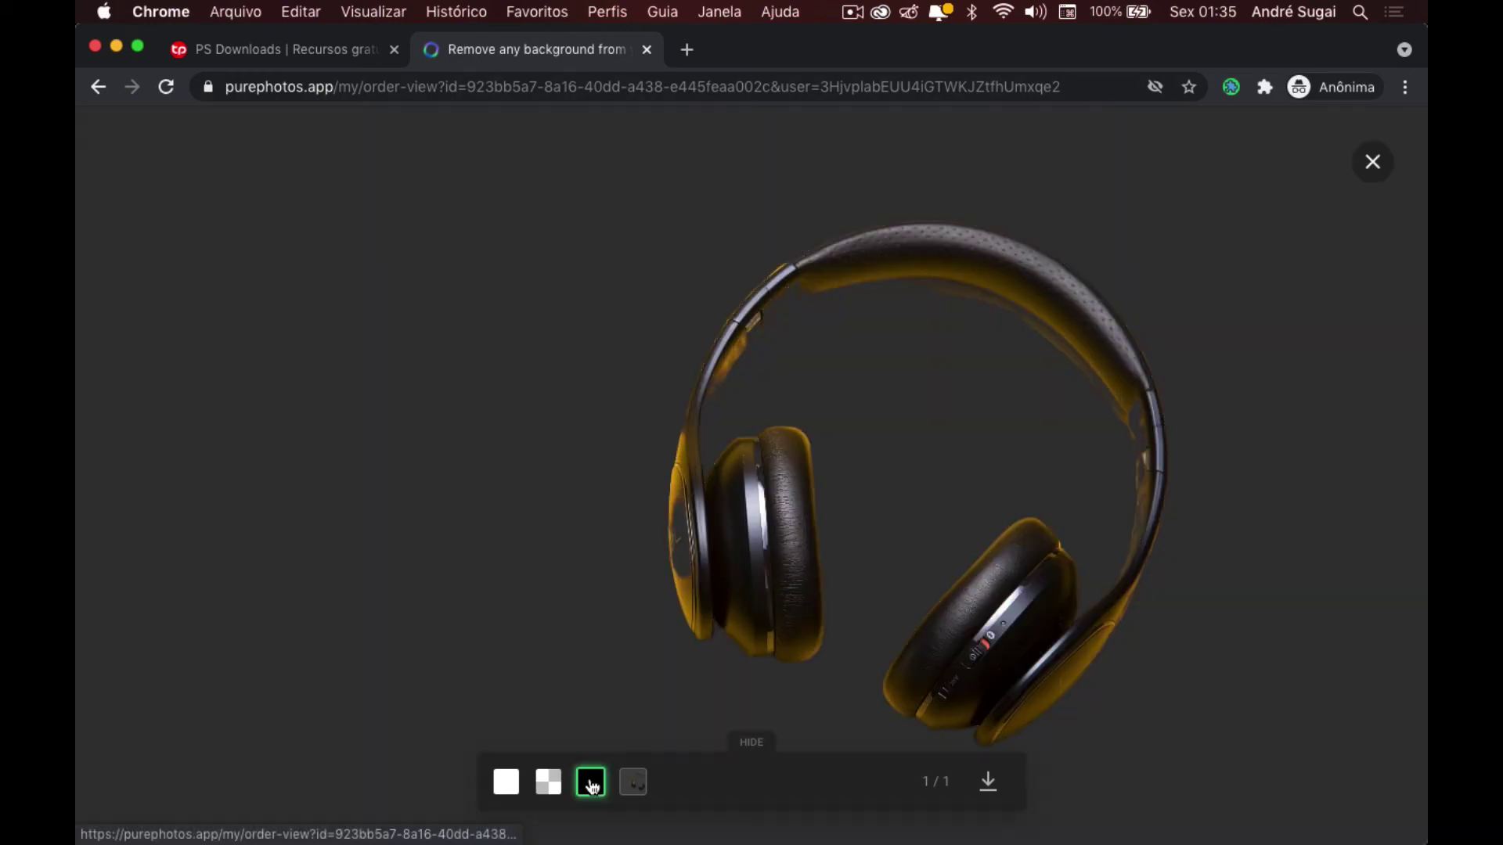
pyautogui.click(635, 787)
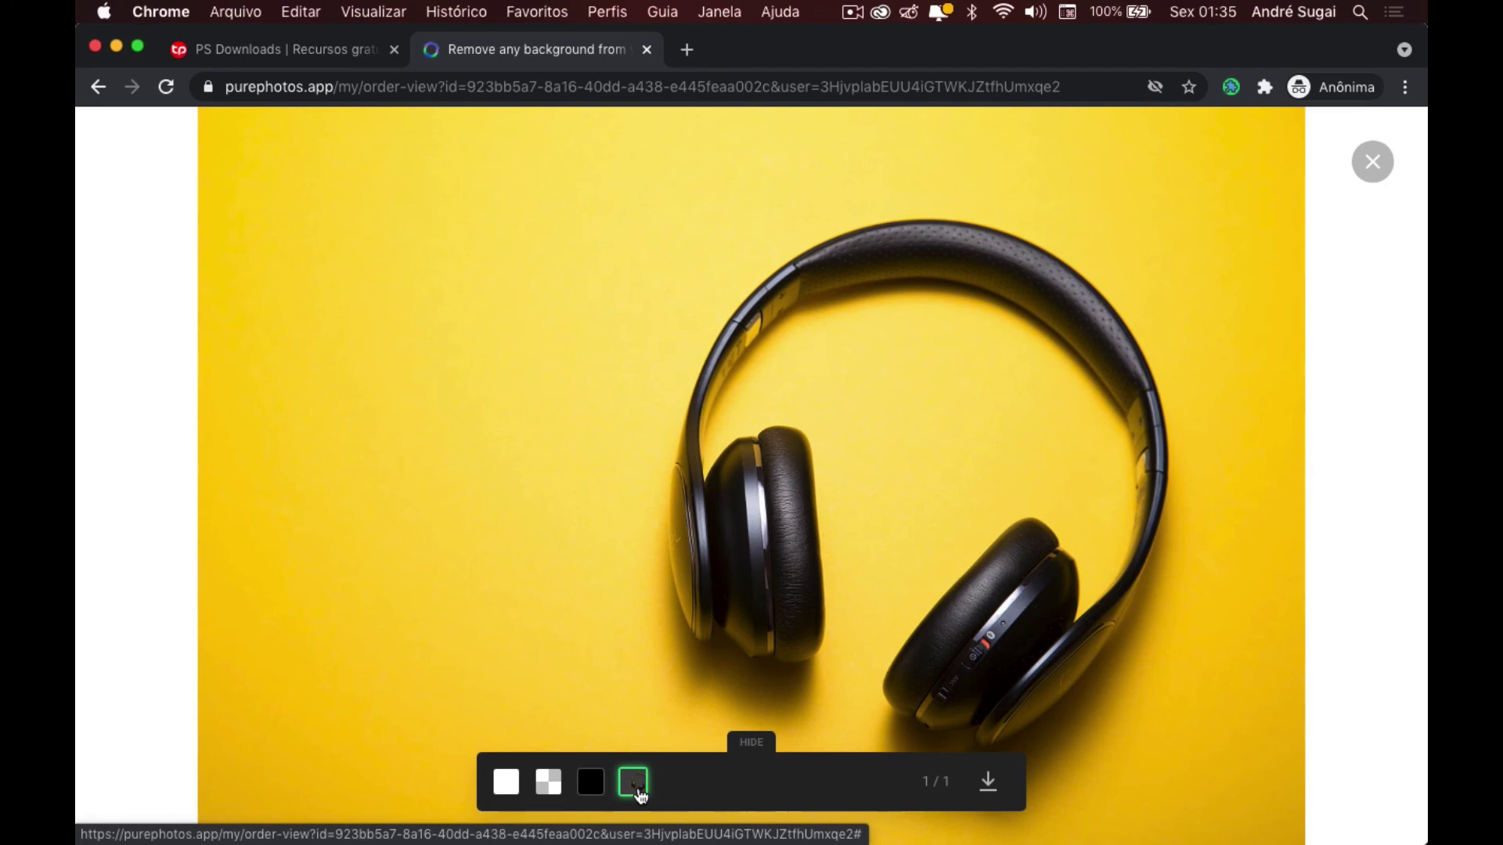
pyautogui.click(506, 783)
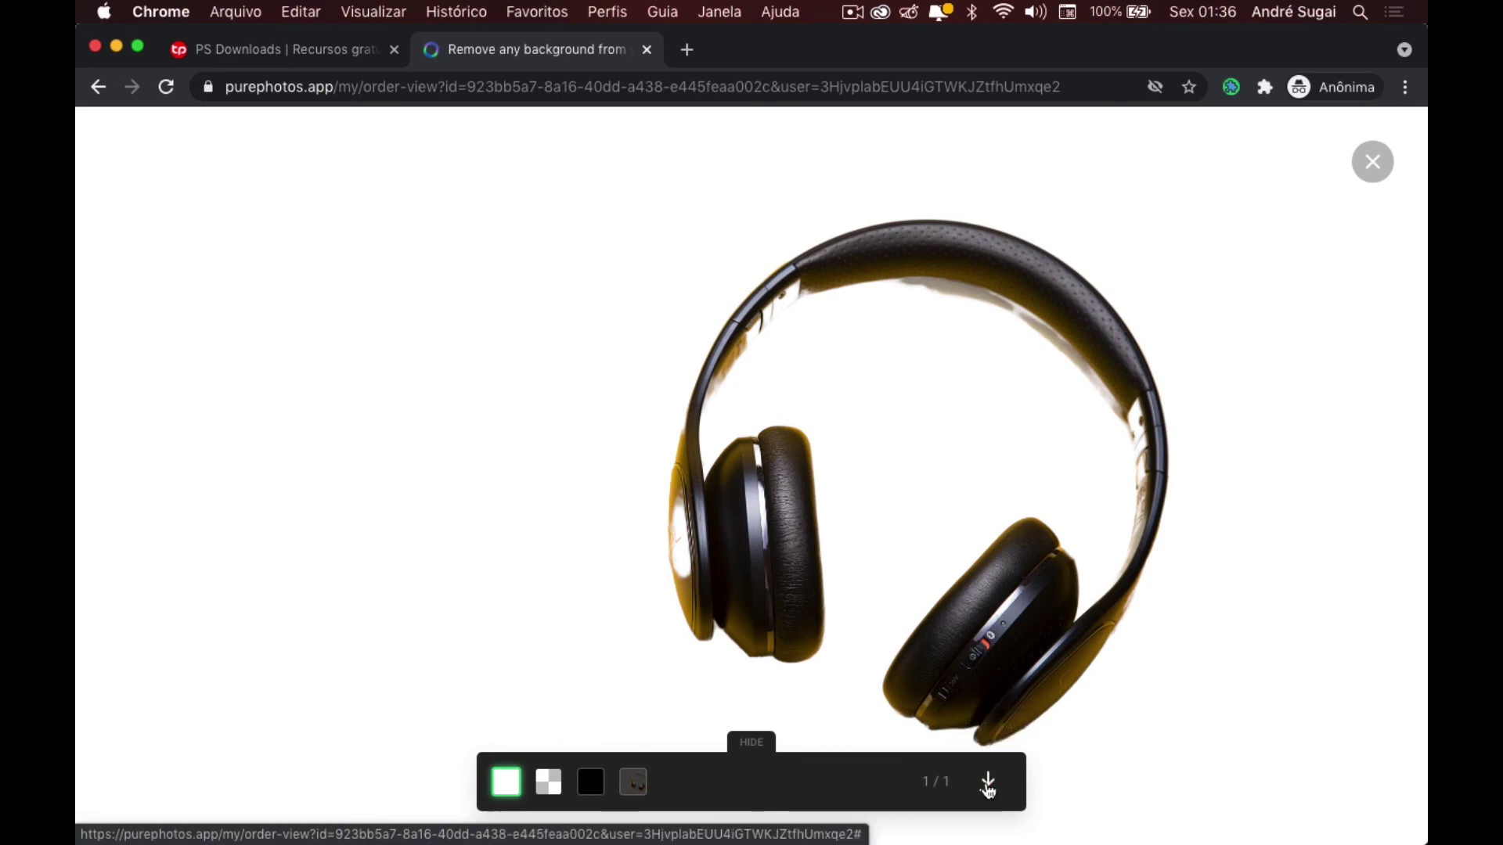
# - Download the cut-out headphones as PNG and preview them on a transparent background
pyautogui.click(988, 783)
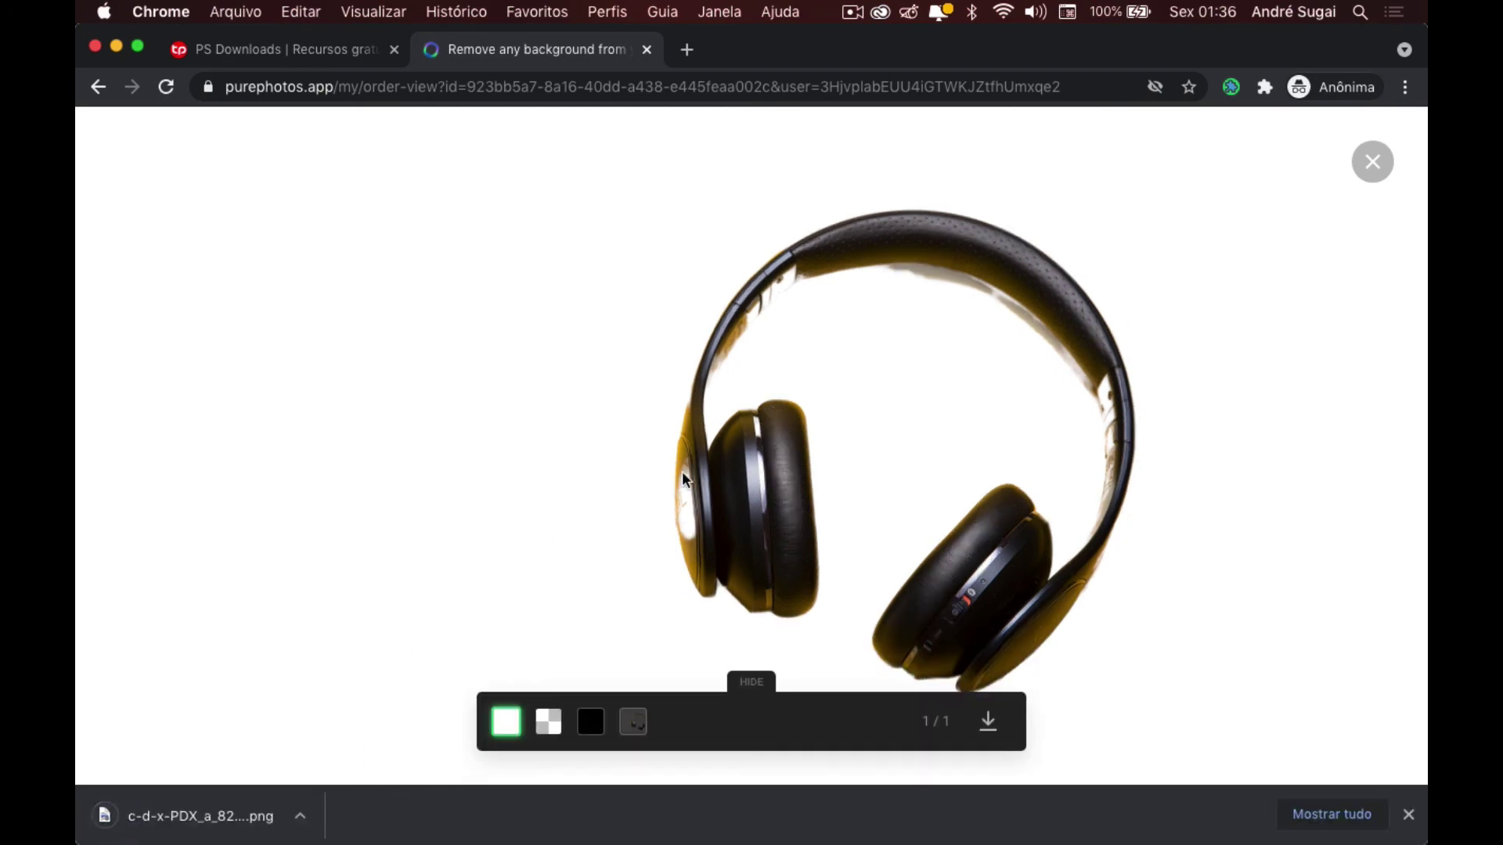
pyautogui.click(548, 722)
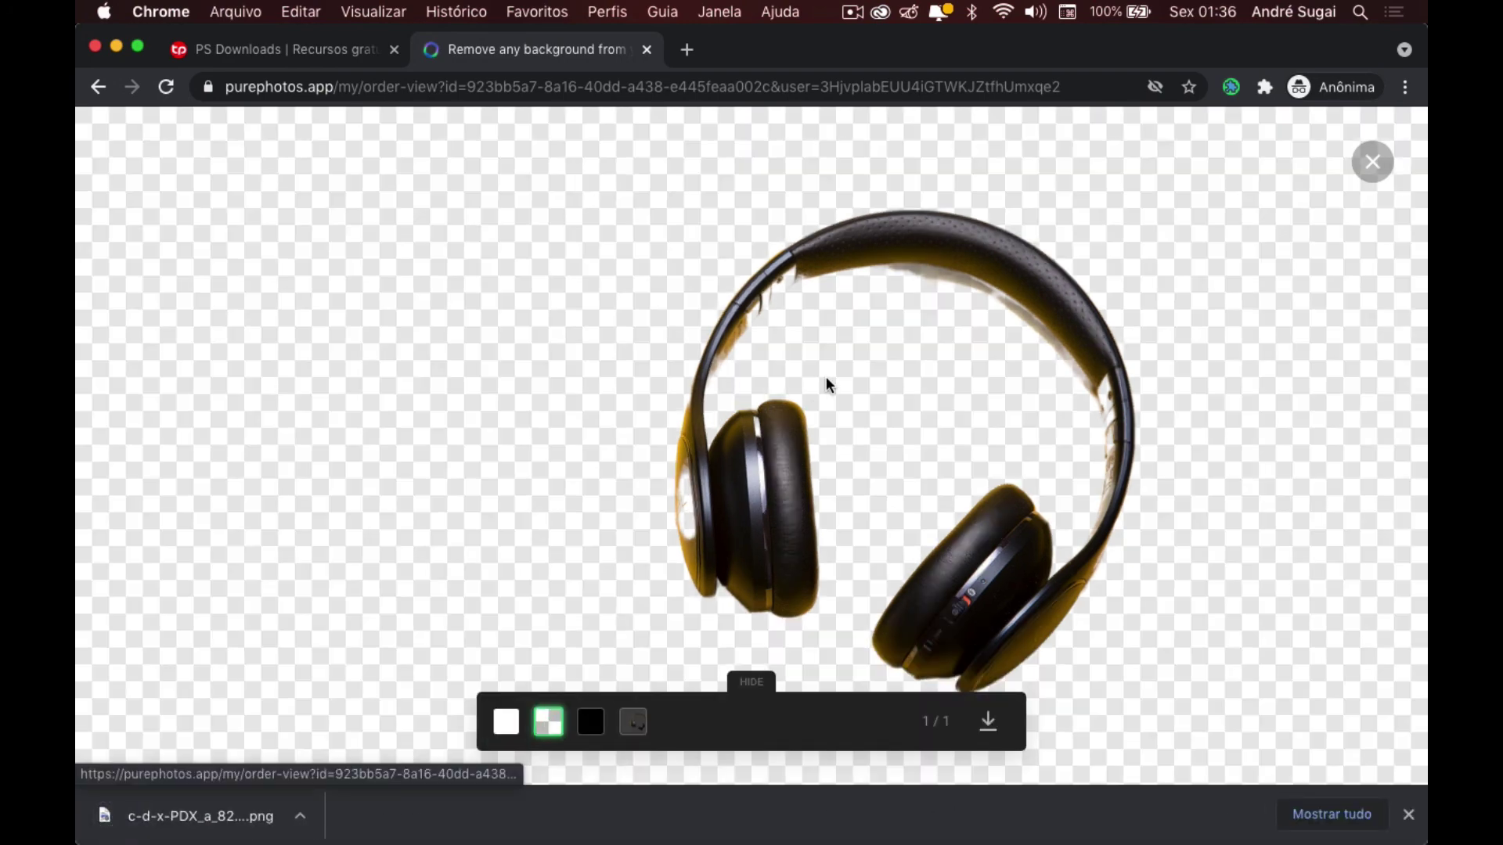